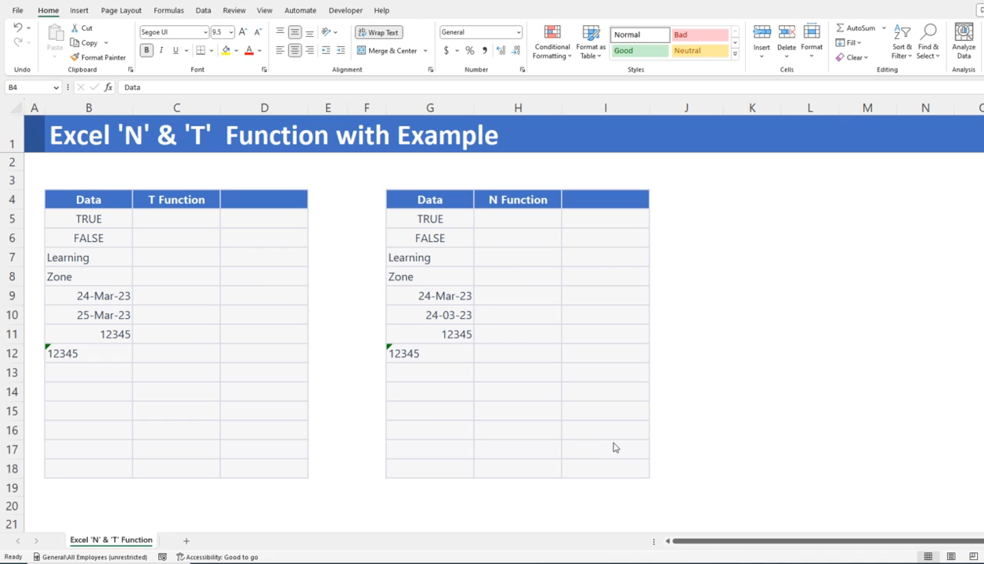
# - Add the TRUE and FALSE data cells in C5 with the formula =B5+B6, and review the cells involved
pyautogui.click(177, 221)
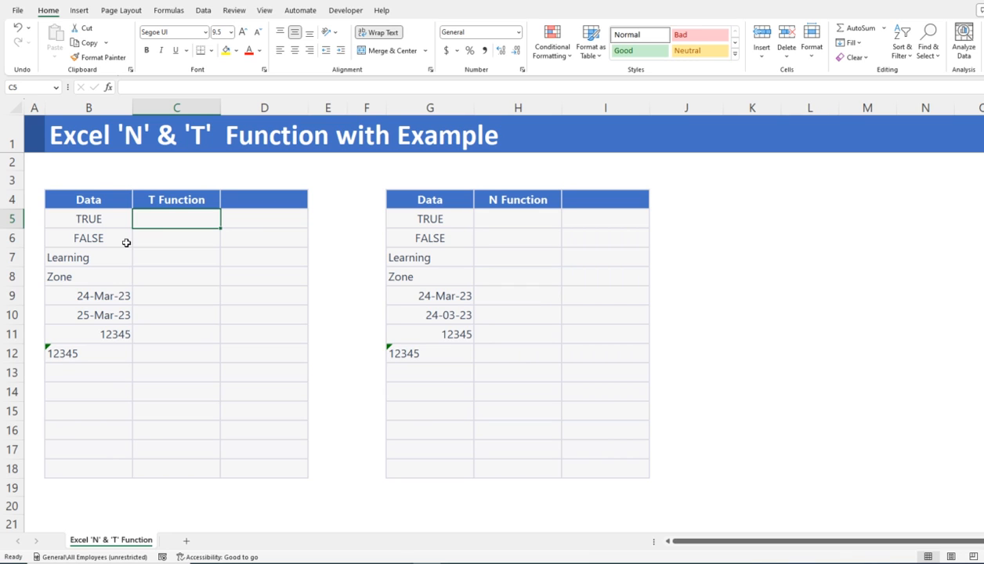
pyautogui.write('=')
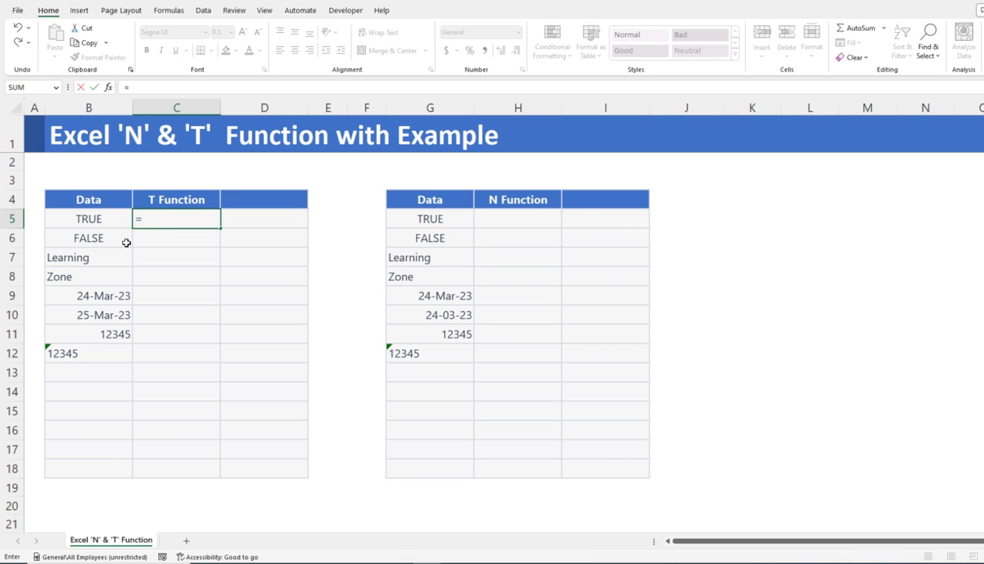
pyautogui.press('Left')
pyautogui.write('+')
pyautogui.press('Left')
pyautogui.press('Down')
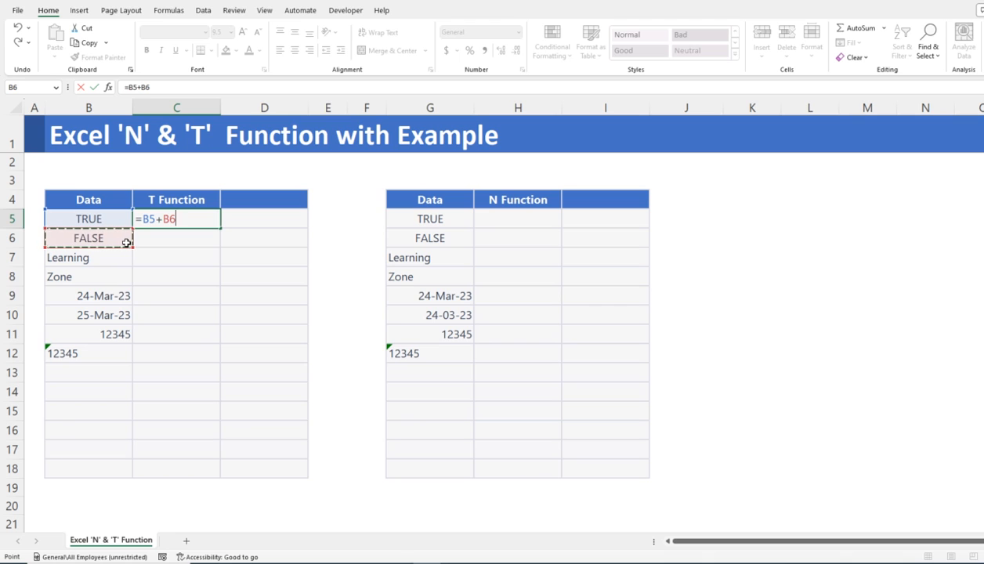
pyautogui.press('Return')
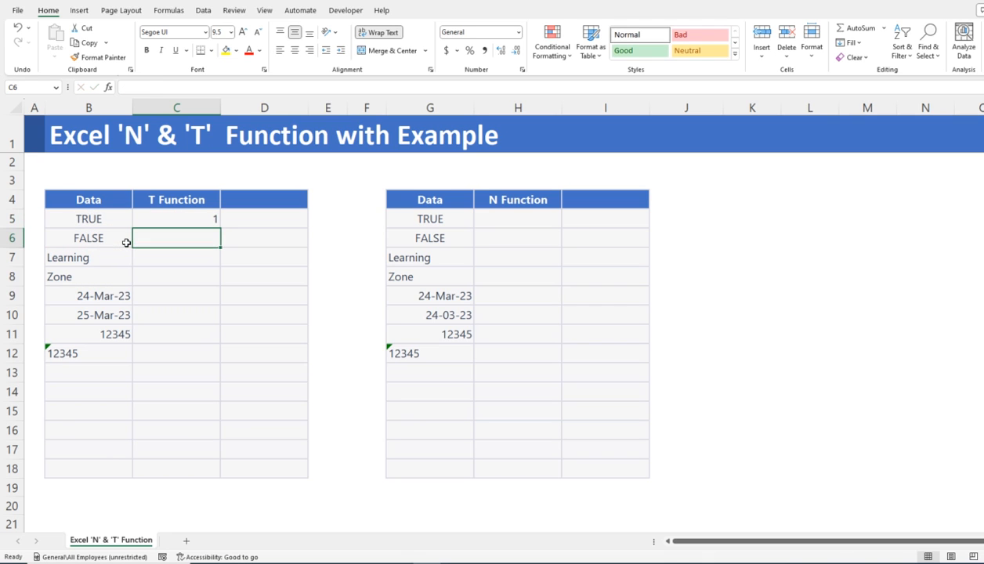
pyautogui.press('Up')
pyautogui.press('Left')
pyautogui.press('Down')
pyautogui.press('Up')
pyautogui.press('Right')
pyautogui.press('Right')
pyautogui.press('Left')
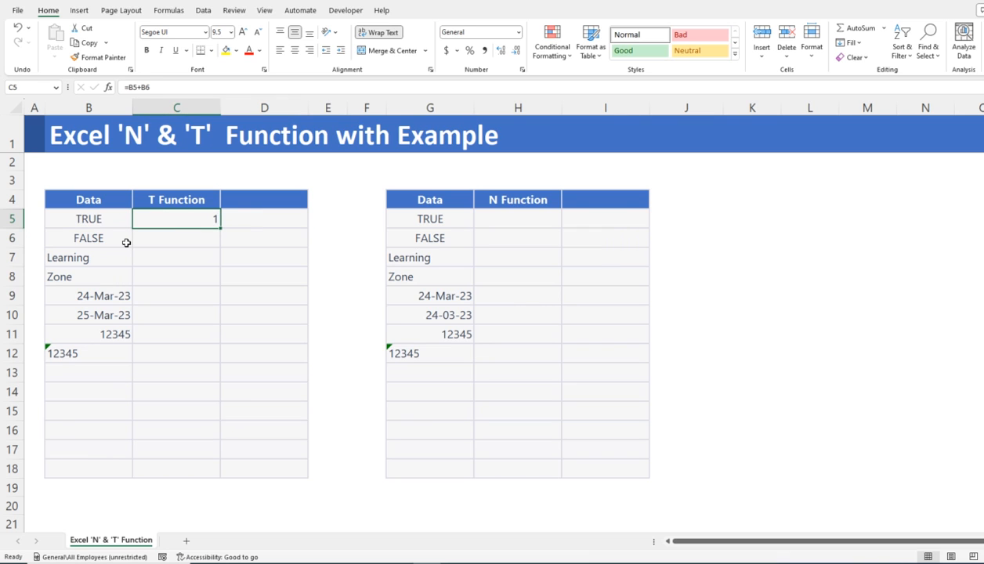
# - Replace the formula in C5 with =B7+B8 to try adding the two text entries
pyautogui.press('Delete')
pyautogui.write('=')
pyautogui.press('Left')
pyautogui.press('Down')
pyautogui.press('Down')
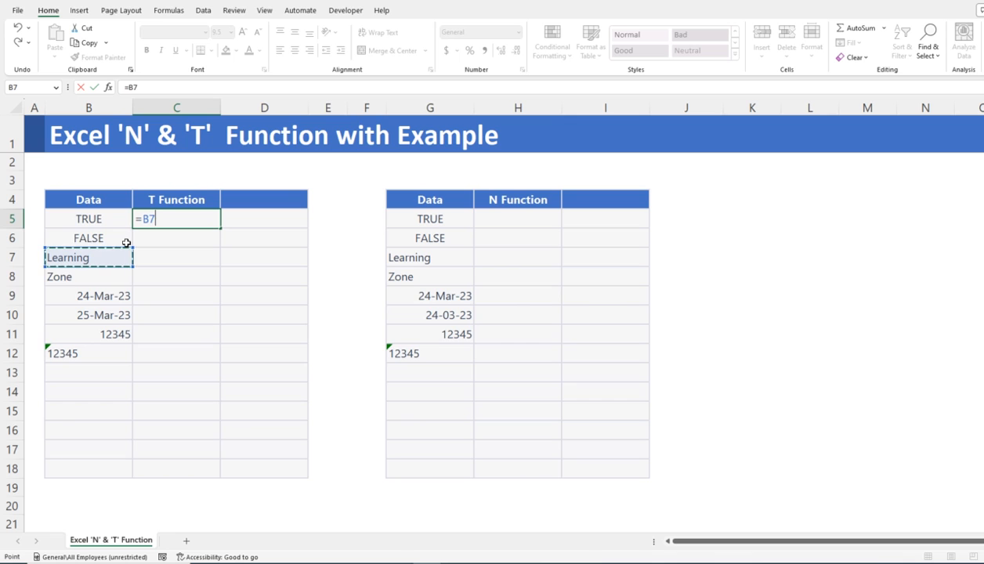
pyautogui.write('+')
pyautogui.press('Left')
pyautogui.press('Down')
pyautogui.press('Down')
pyautogui.press('Down')
pyautogui.press('Return')
pyautogui.press('Up')
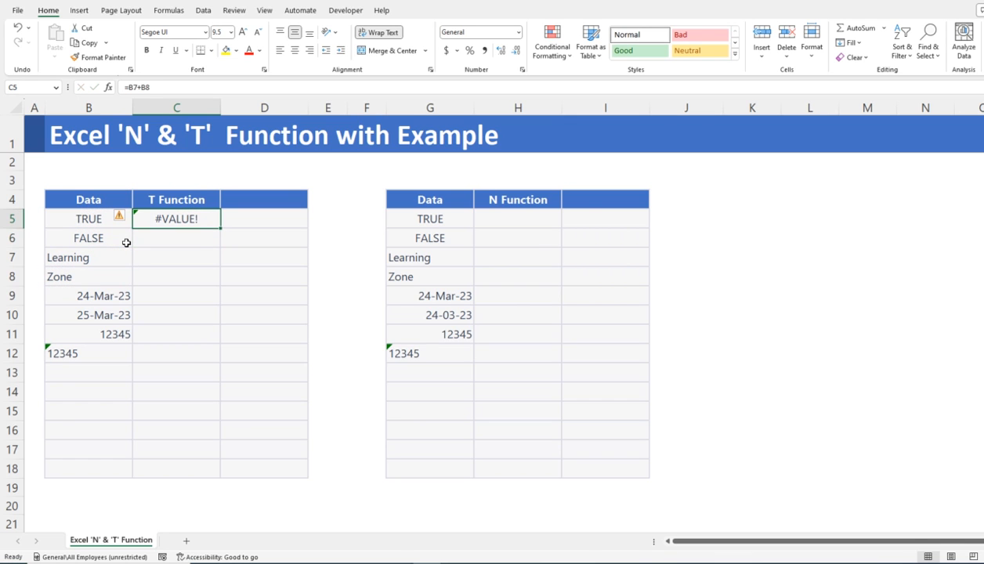
# - Replace the content of C5 with =T(B5) and fill the formula down through C12
pyautogui.press('Delete')
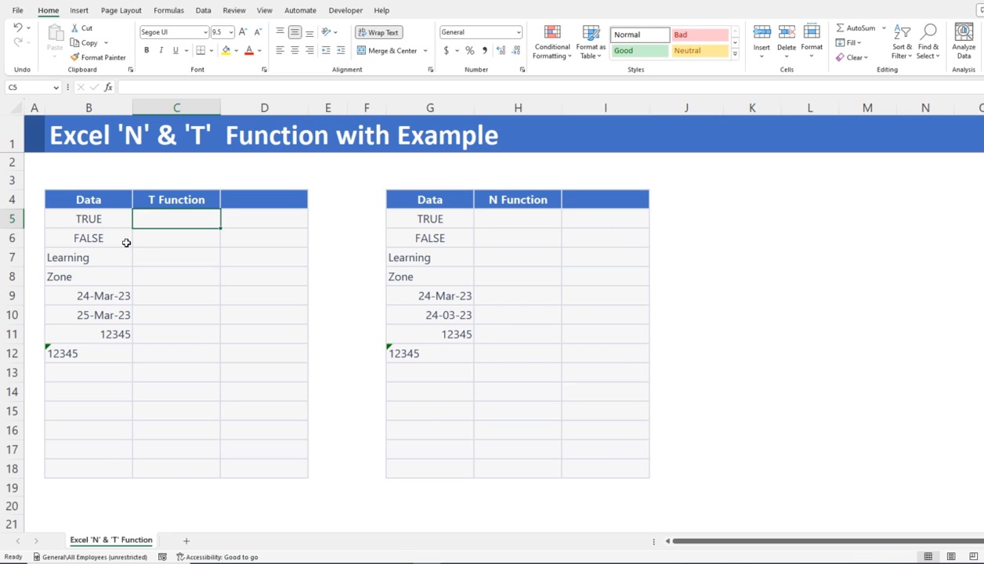
pyautogui.write('=t')
pyautogui.press('Tab')
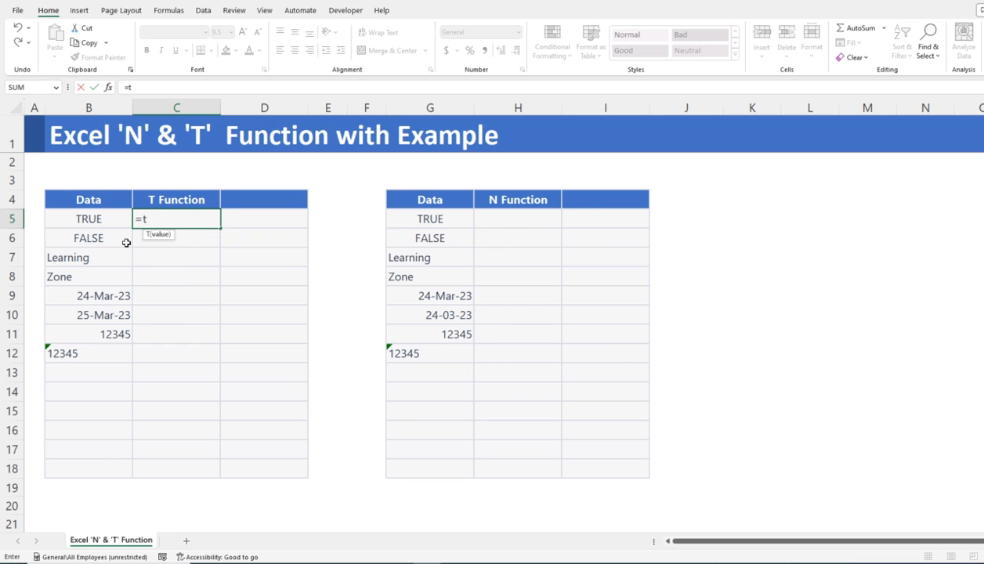
pyautogui.press('Left')
pyautogui.press('Return')
pyautogui.press('Up')
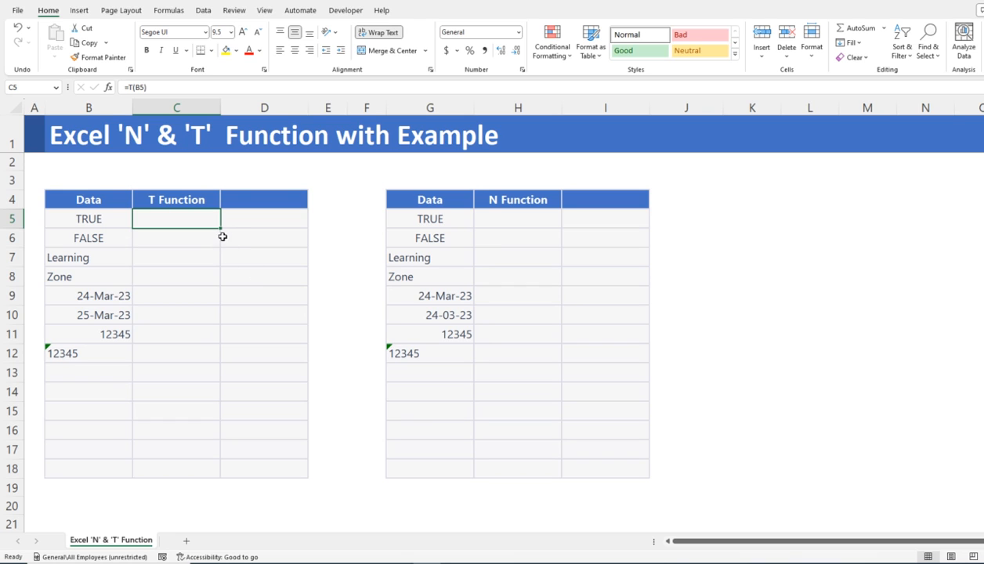
pyautogui.moveTo(220, 228); pyautogui.dragTo(203, 363)
# - Compare the T function results with the date, number and text-number entries, and check the Text number format of B12
pyautogui.click(166, 216)
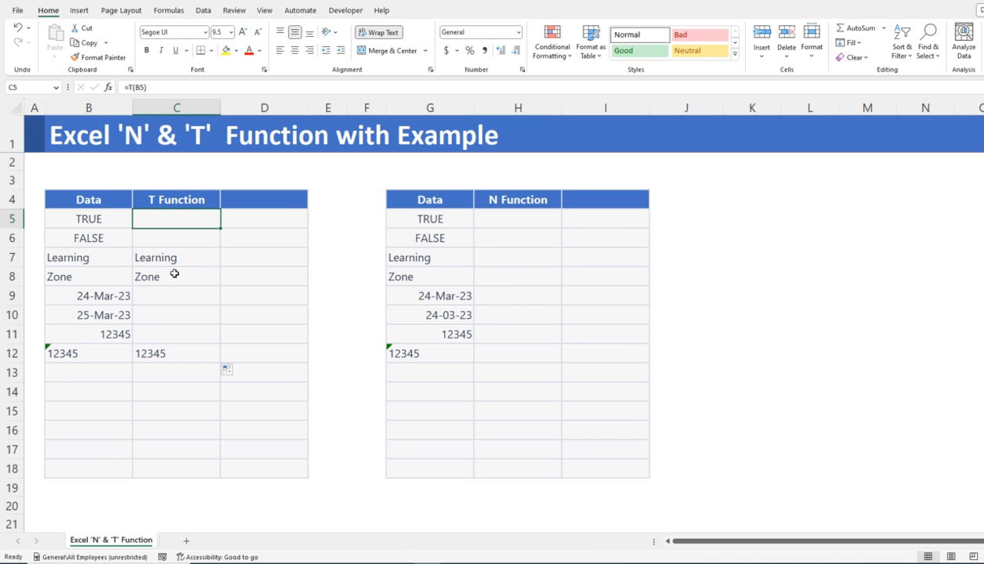
pyautogui.click(105, 291)
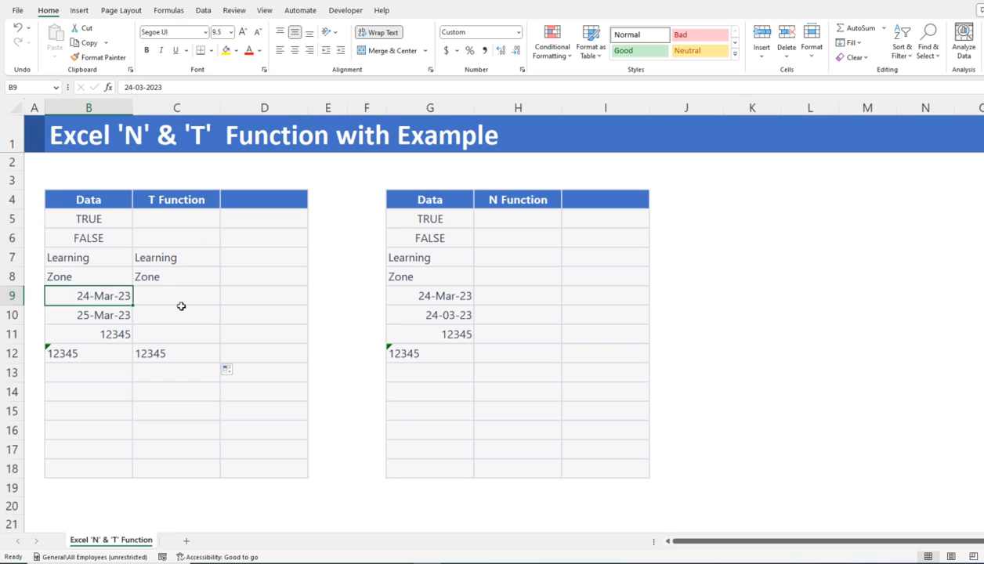
pyautogui.click(118, 335)
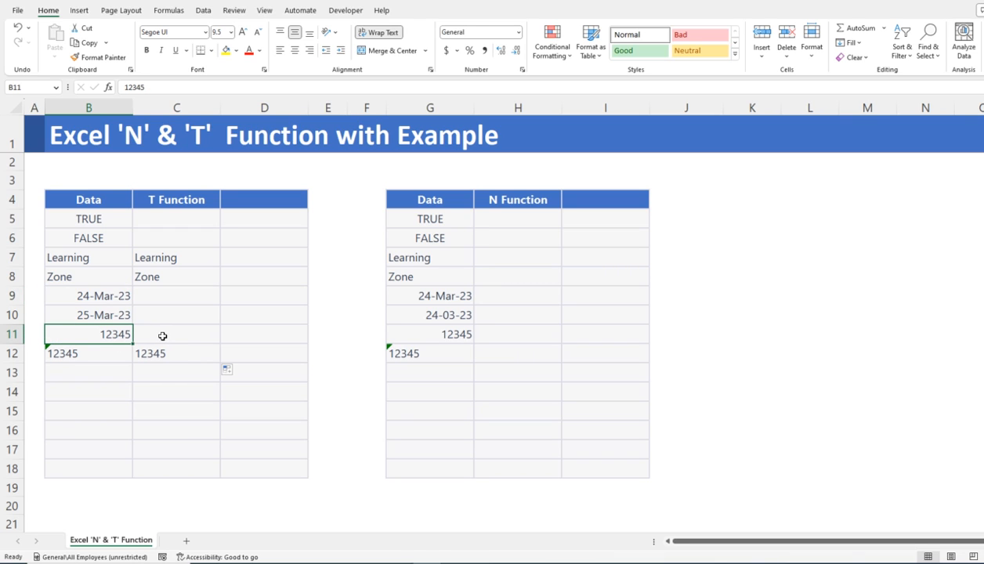
pyautogui.click(116, 354)
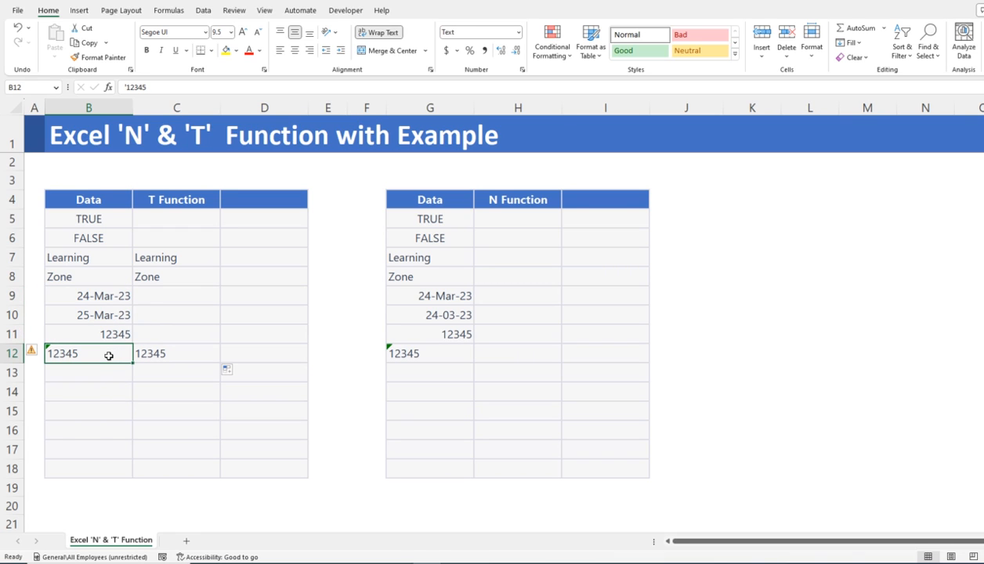
pyautogui.click(517, 33)
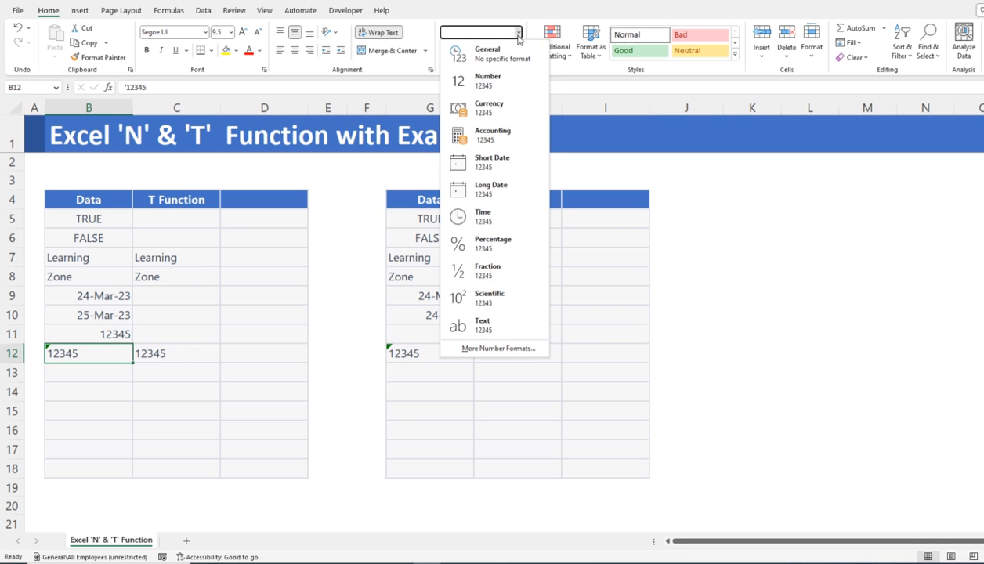
pyautogui.click(486, 325)
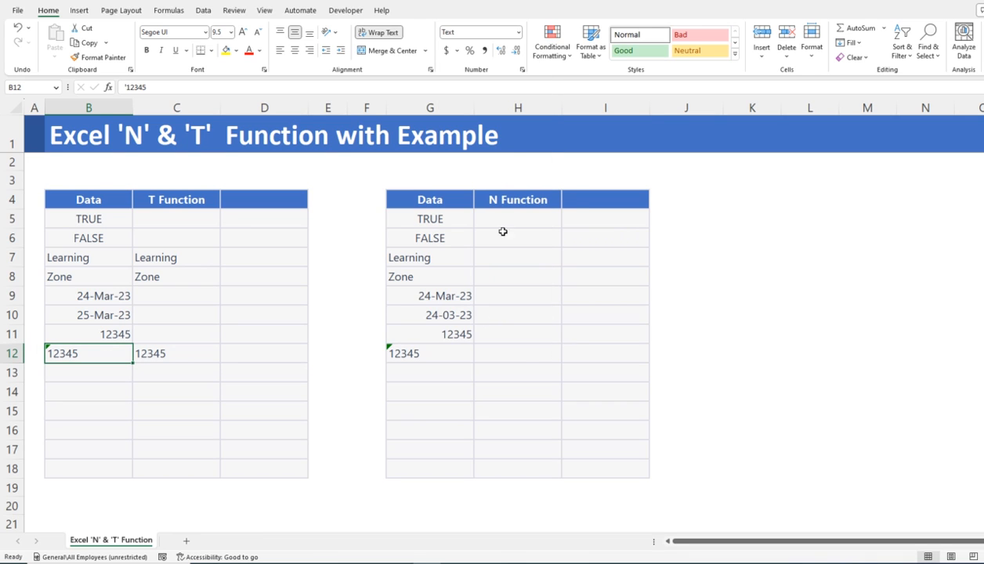
pyautogui.click(172, 347)
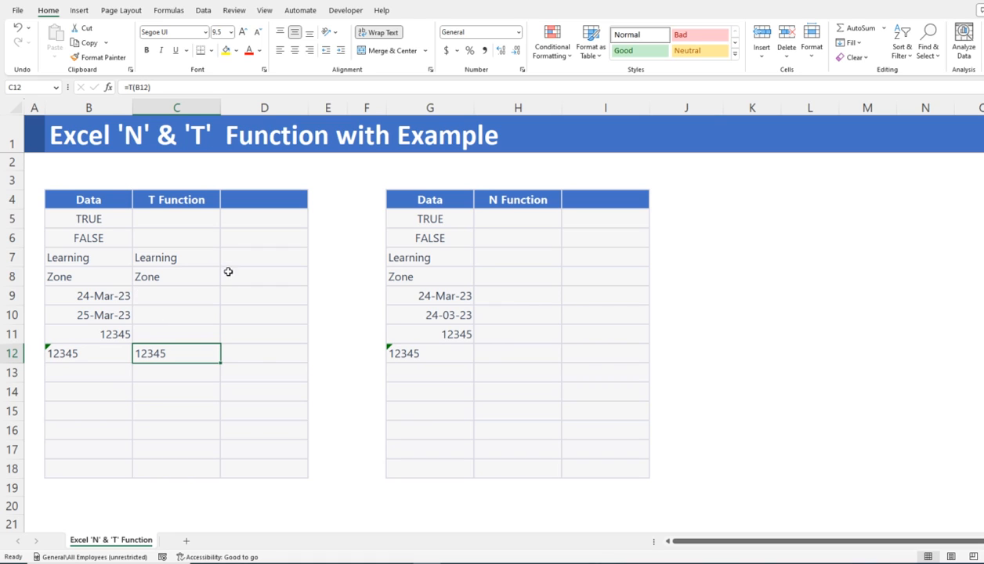
# - Enter =N(G5) in H5 and fill the formula down through H12
pyautogui.click(513, 221)
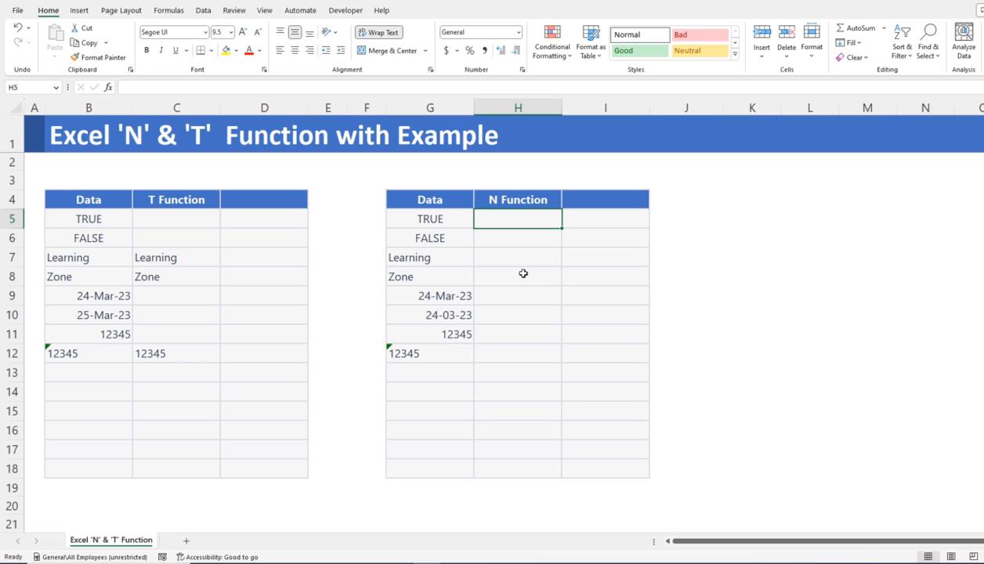
pyautogui.write('=')
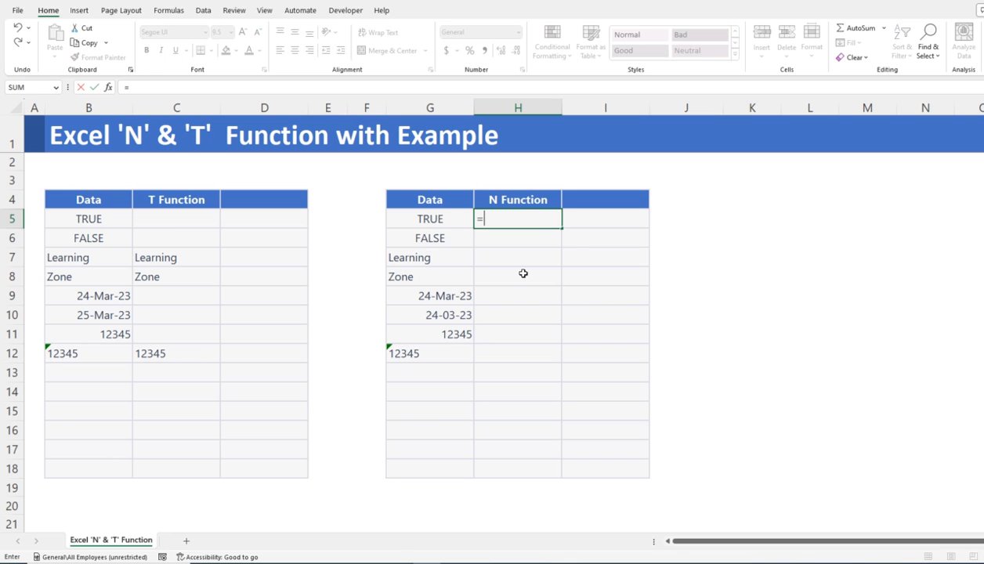
pyautogui.write('N(')
pyautogui.press('Left')
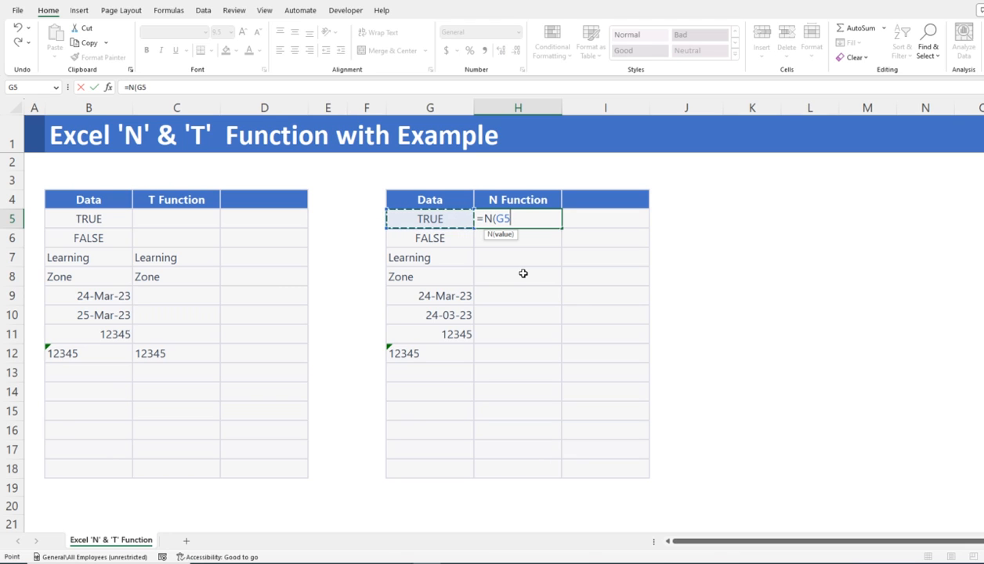
pyautogui.press('Return')
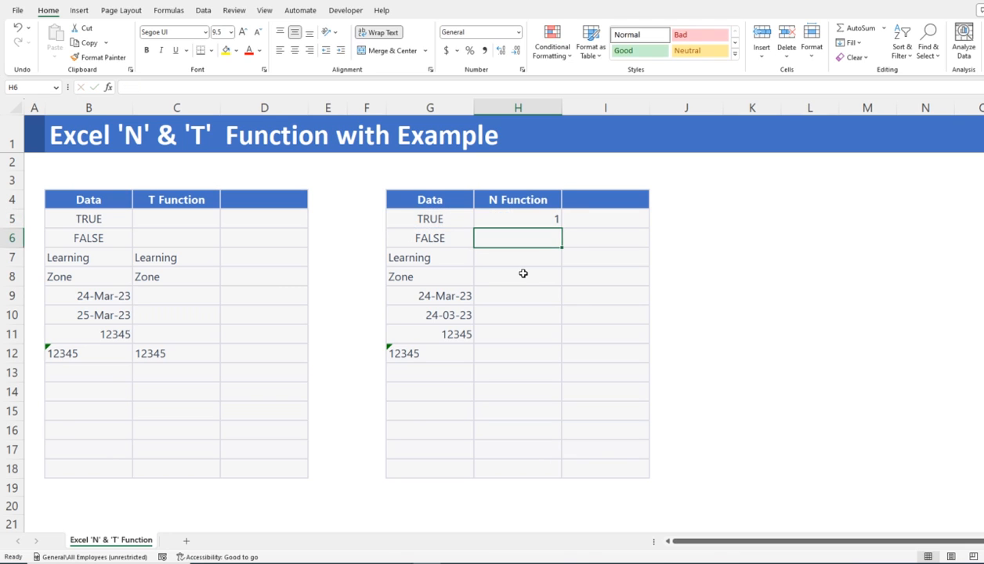
pyautogui.press('Up')
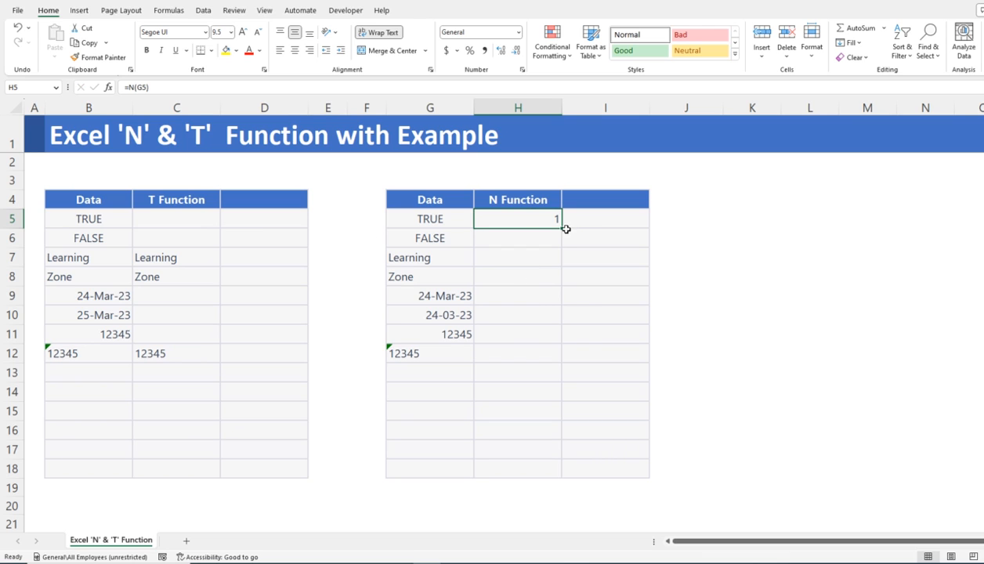
pyautogui.moveTo(563, 227); pyautogui.dragTo(560, 363)
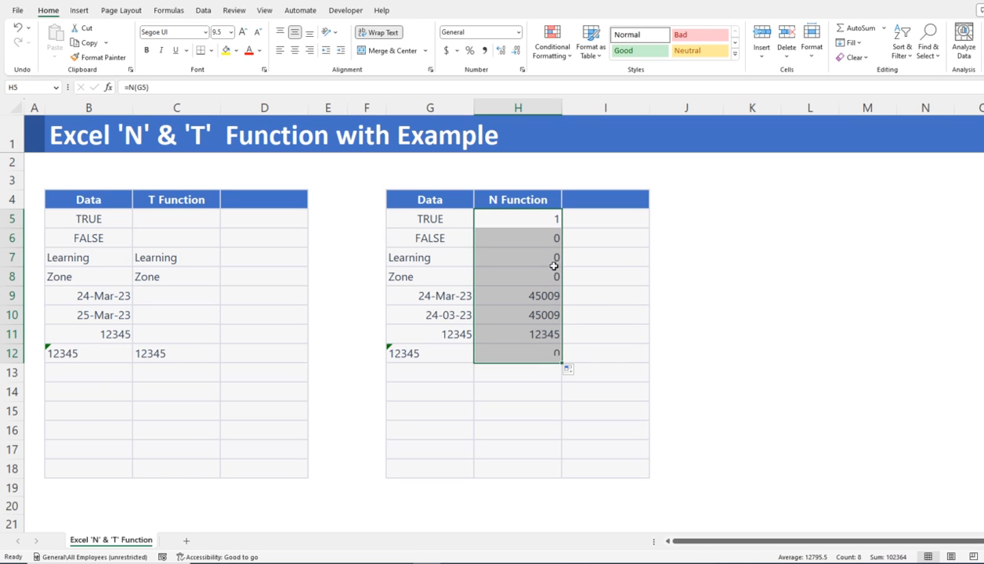
# - Compare the N function results with the source data in the TRUE, FALSE, text and text-number rows
pyautogui.click(435, 221)
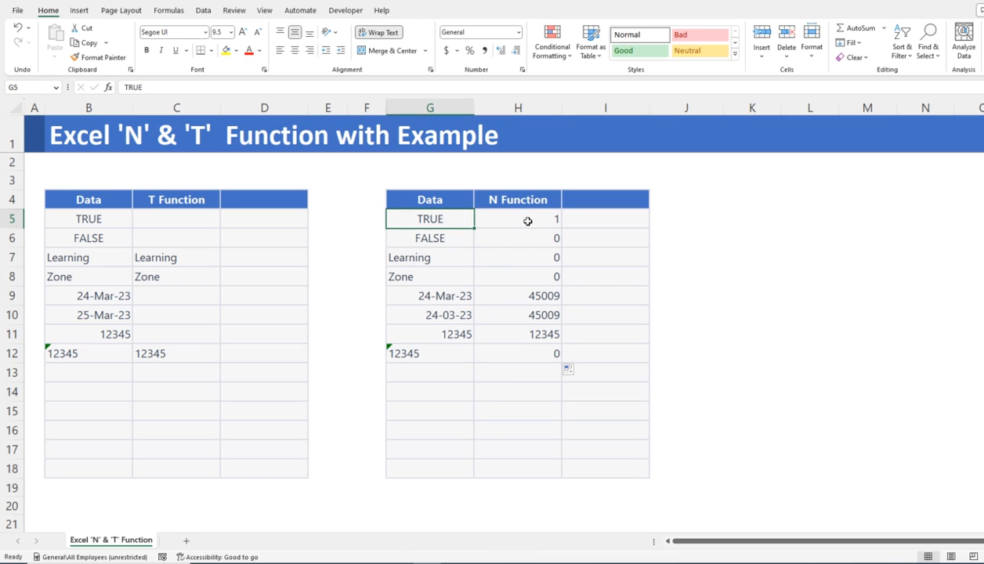
pyautogui.click(433, 235)
pyautogui.click(539, 236)
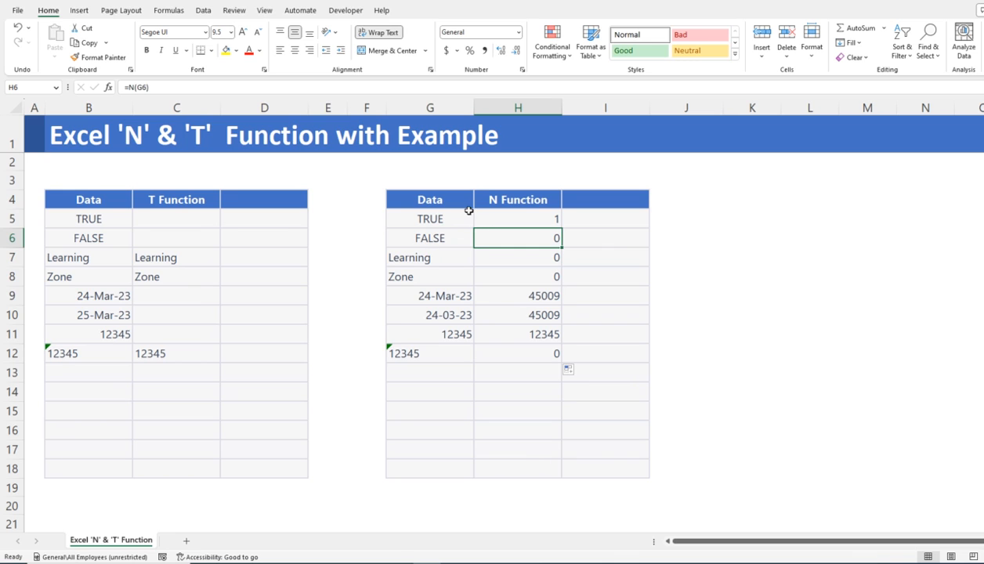
pyautogui.moveTo(451, 257)
pyautogui.mouseDown()
pyautogui.moveTo(447, 292)
pyautogui.moveTo(459, 275)
pyautogui.mouseUp()
pyautogui.click(528, 261)
pyautogui.click(539, 271)
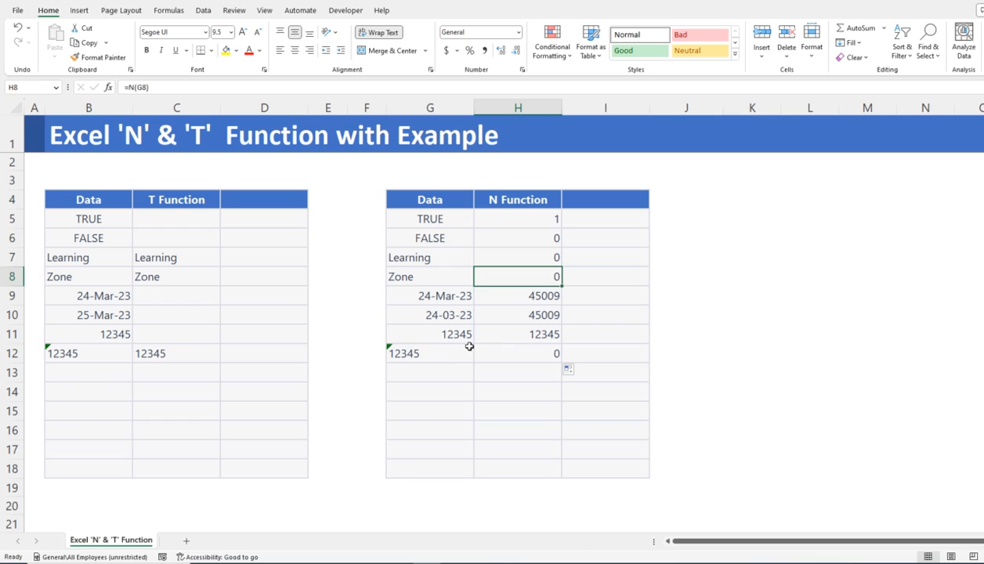
pyautogui.click(424, 347)
pyautogui.click(540, 348)
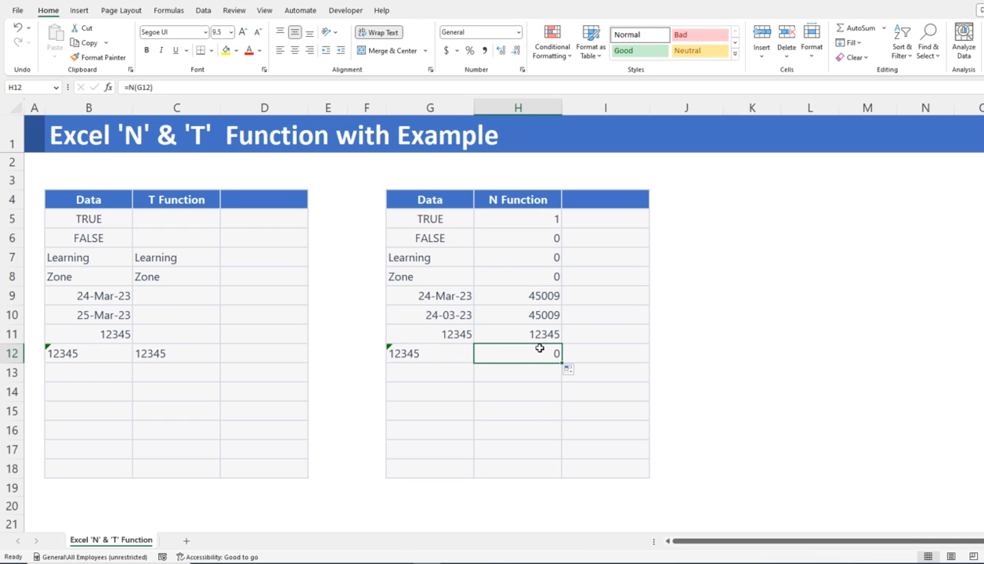
# - Recheck the N function results for TRUE and FALSE, and inspect the result for the first date in H9
pyautogui.click(540, 224)
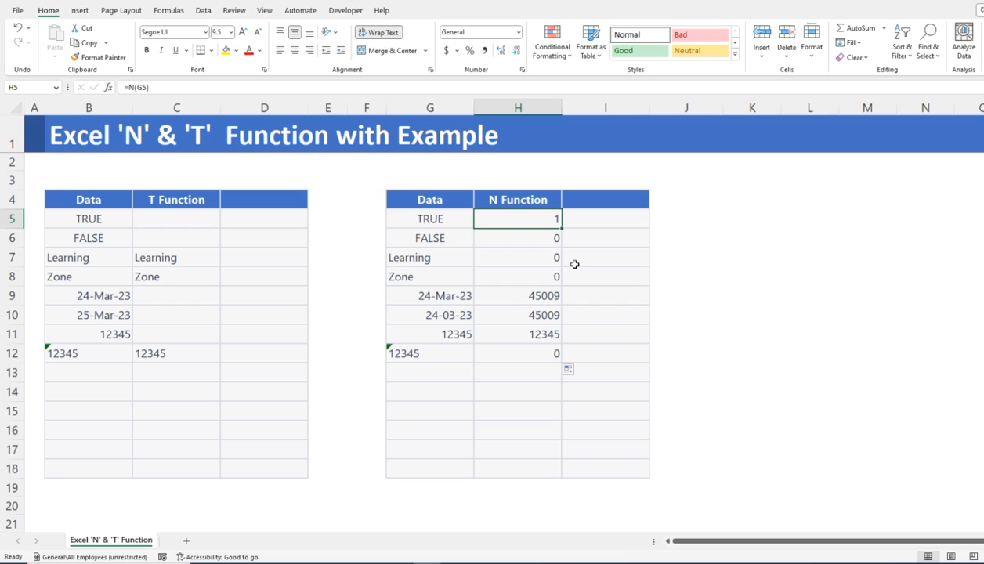
pyautogui.click(455, 215)
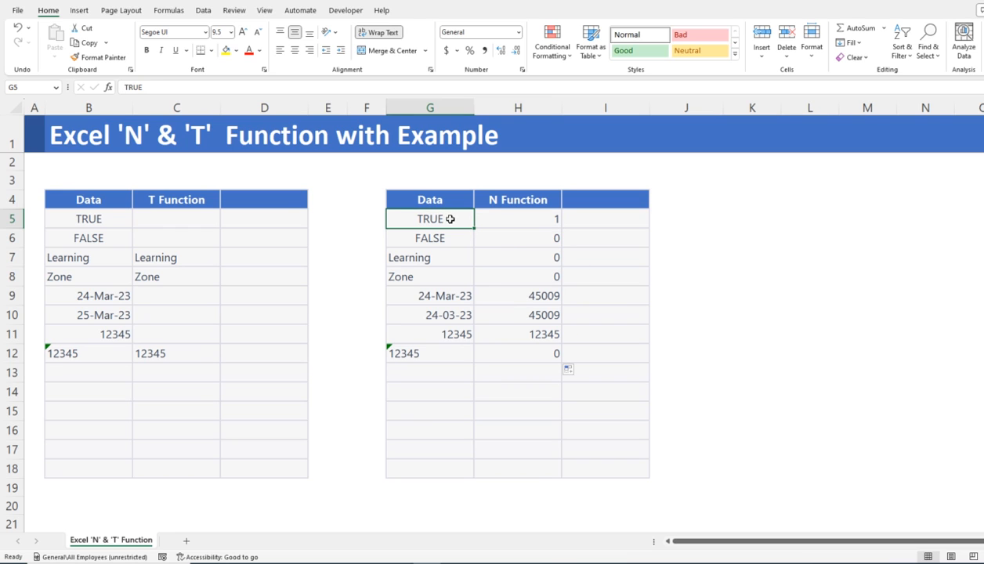
pyautogui.click(555, 217)
pyautogui.click(437, 237)
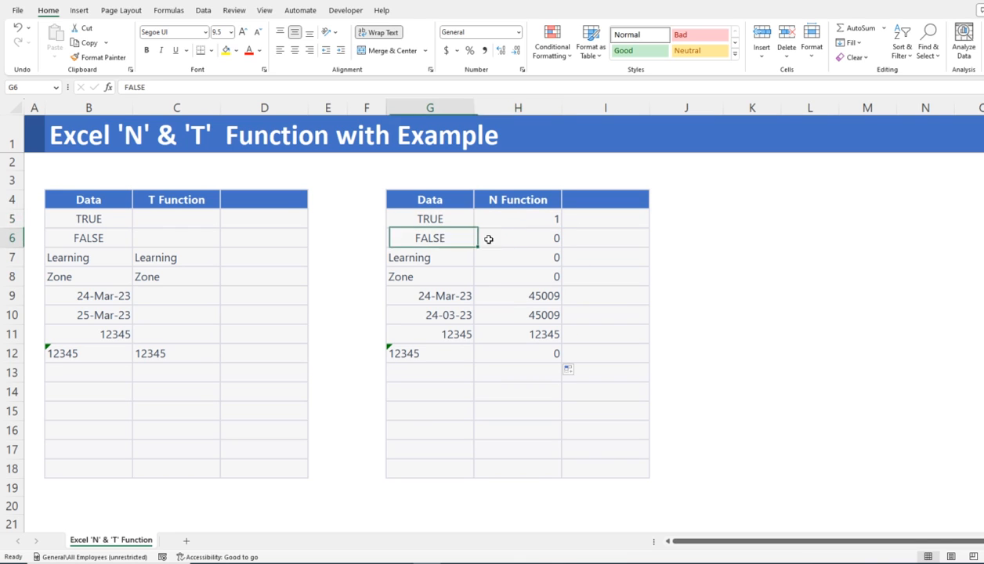
pyautogui.click(541, 239)
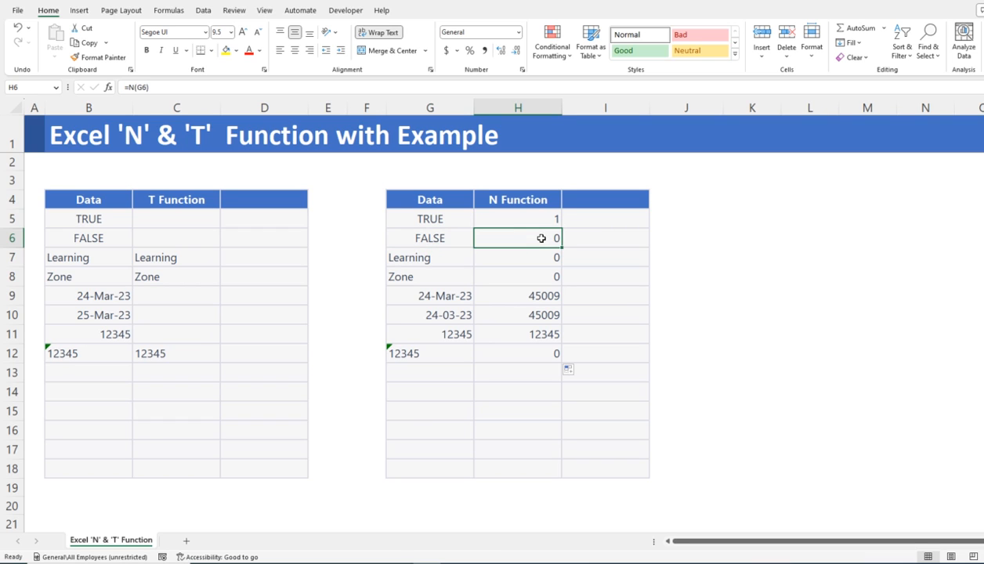
pyautogui.click(515, 296)
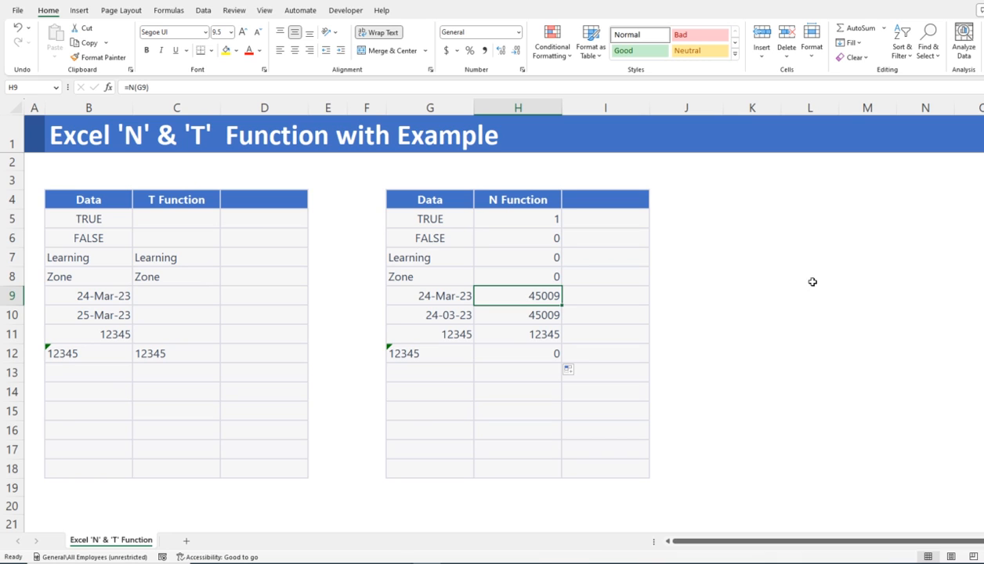
# - Enter 1 in K5 and apply the Time number format to it
pyautogui.click(757, 226)
pyautogui.write('1')
pyautogui.press('Return')
pyautogui.click(757, 225)
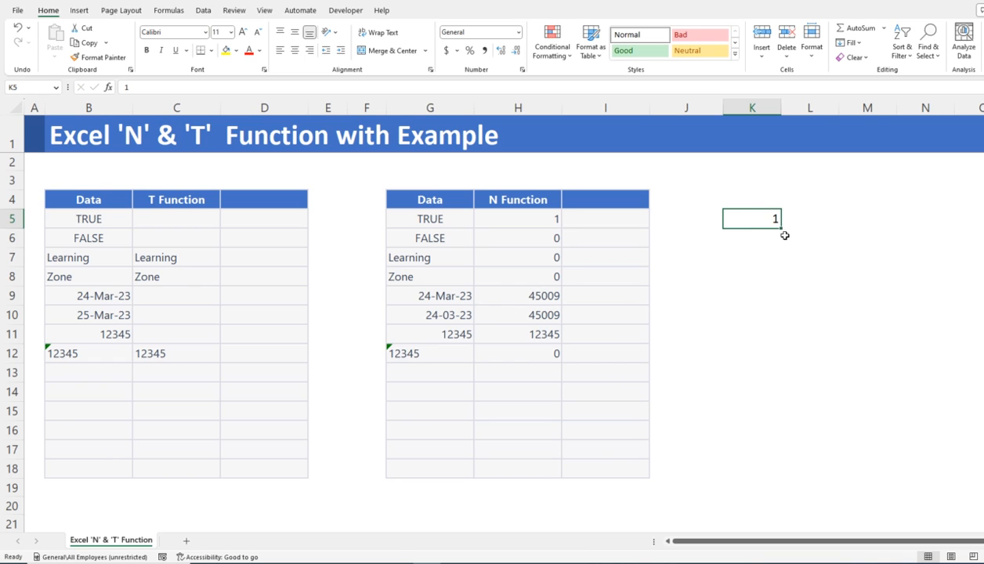
pyautogui.click(518, 32)
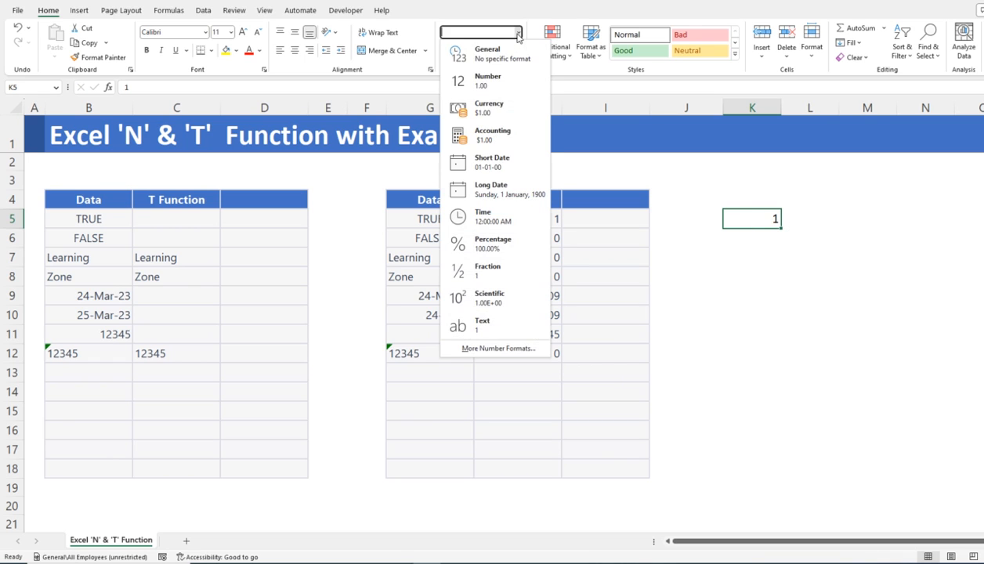
pyautogui.click(495, 210)
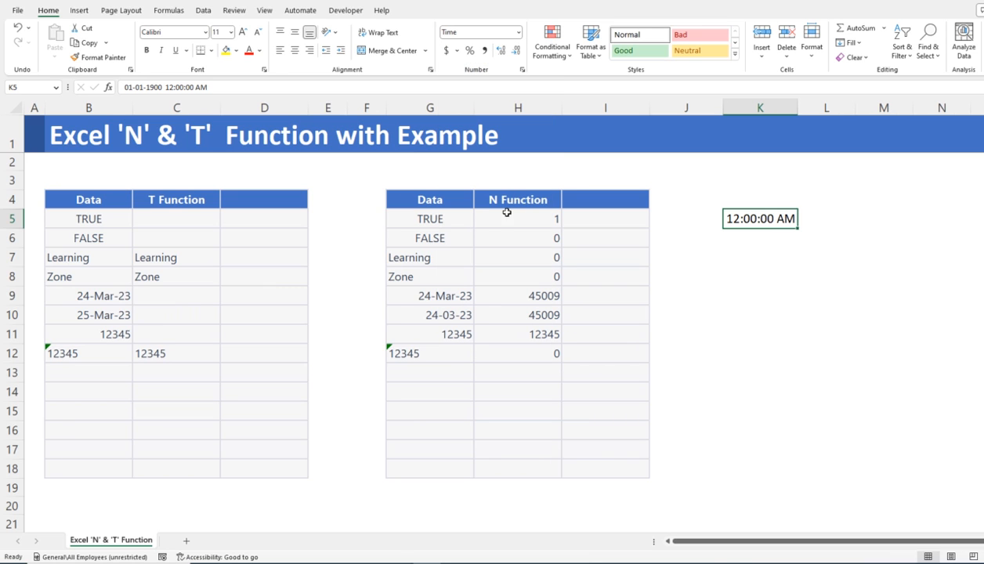
# - Apply the Short Date format to K5, followed by the Long Date format
pyautogui.click(518, 32)
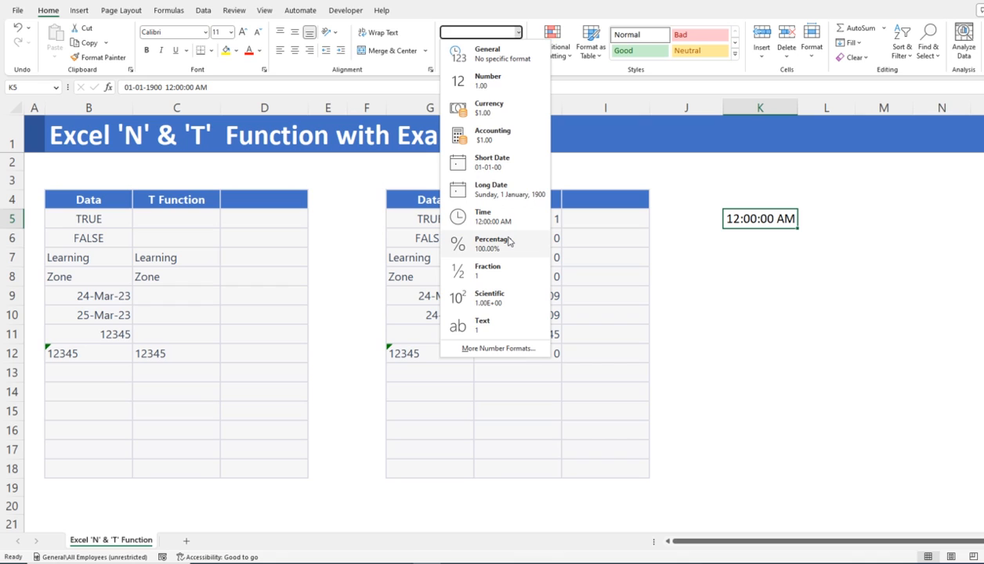
pyautogui.click(516, 165)
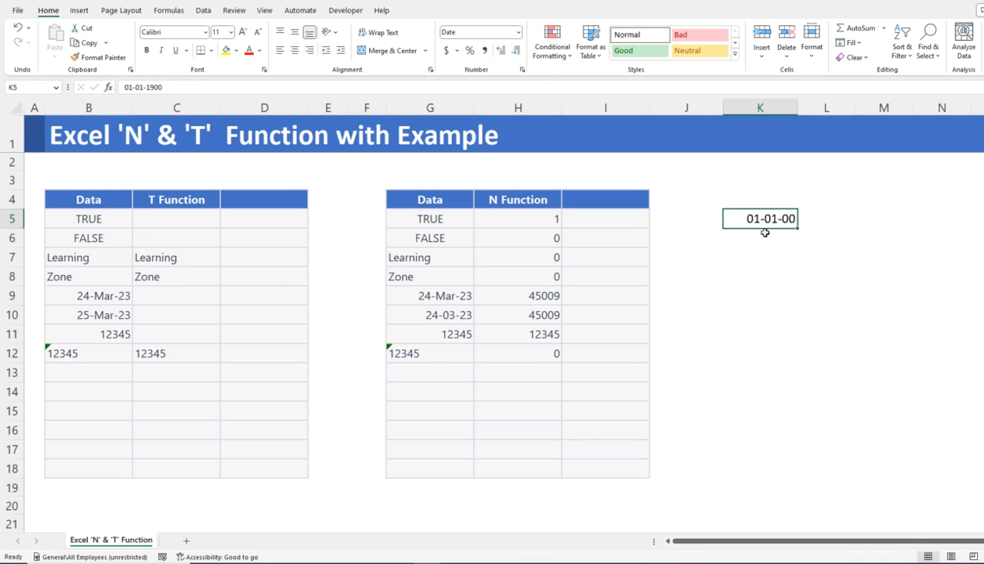
pyautogui.click(516, 33)
pyautogui.click(498, 189)
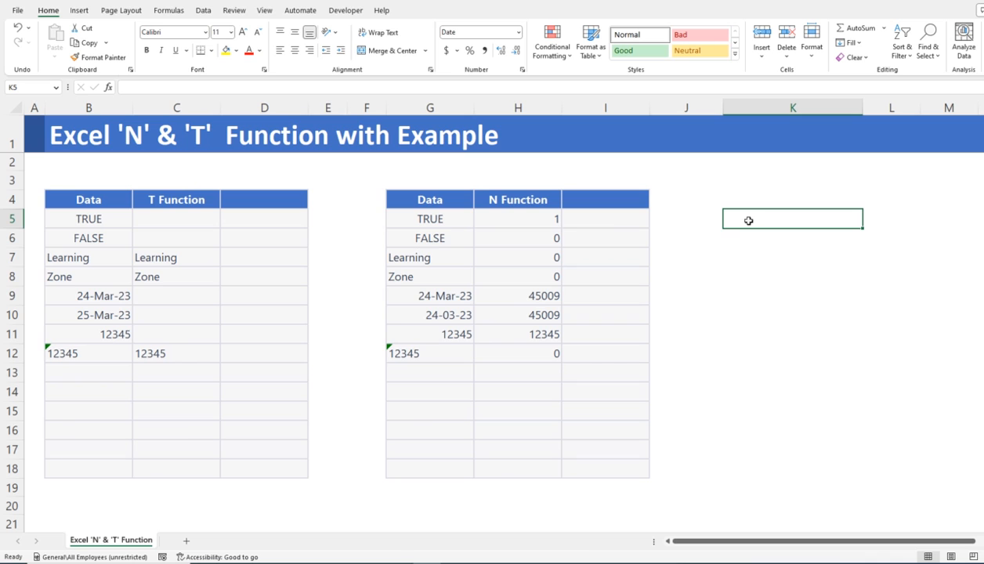
# - Enter =FORMULATEXT(H5) in I5 to display the N formula beside its result
pyautogui.click(598, 223)
pyautogui.write('=form')
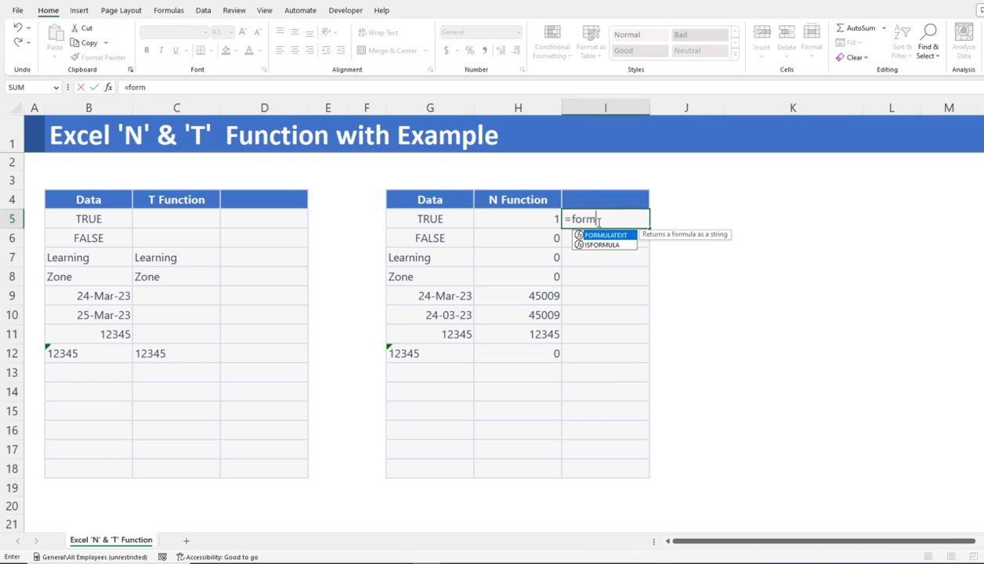
pyautogui.press('Tab')
pyautogui.press('Left')
pyautogui.press('Return')
# - Fill the FORMULATEXT formula from I5 down through I12
pyautogui.click(598, 222)
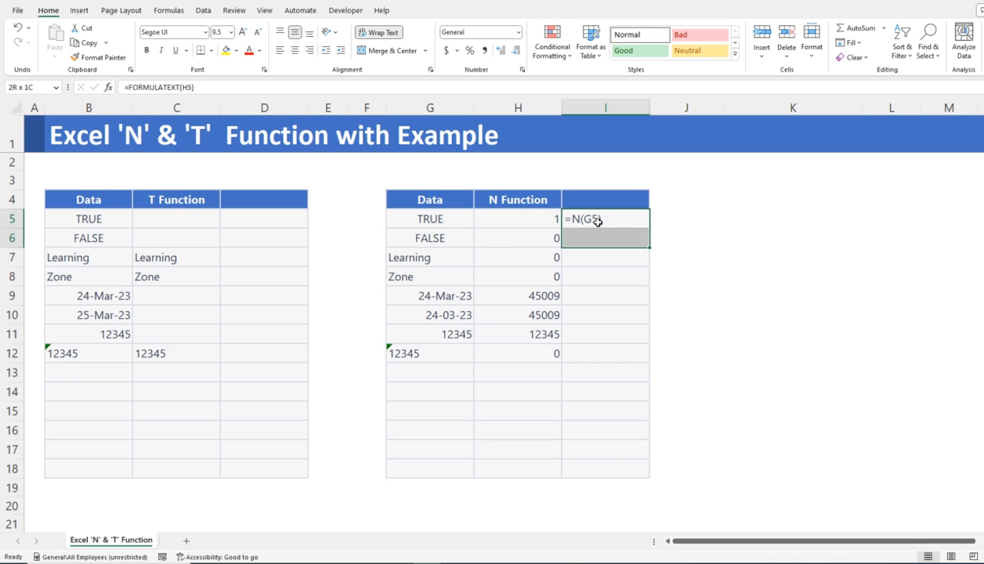
pyautogui.hotkey('shift', 'Down')
pyautogui.hotkey('shift', 'Down')
pyautogui.hotkey('shift', 'Down')
pyautogui.hotkey('shift', 'Down')
pyautogui.hotkey('shift', 'Down')
pyautogui.hotkey('shift', 'Down')
pyautogui.hotkey('shift', 'Down')
pyautogui.hotkey('shift', 'Down')
pyautogui.hotkey('shift', 'Up')
pyautogui.press('F2')
pyautogui.hotkey('ctrl', 'Return')
# - Copy the FORMULATEXT formulas in I5:I12 to D5:D12 beside the T function results
pyautogui.click(598, 222)
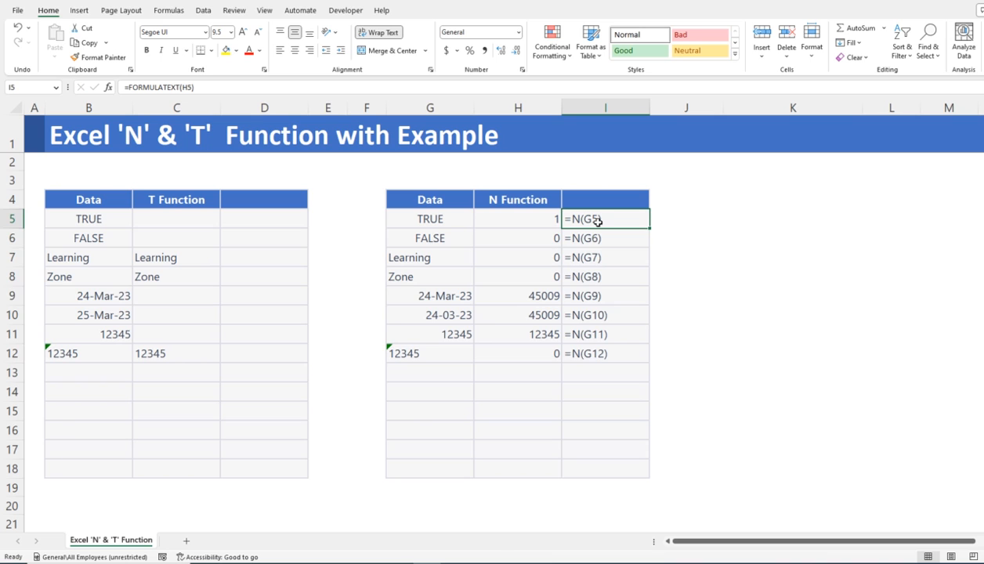
pyautogui.hotkey('ctrl', 'shift', 'Down')
pyautogui.hotkey('ctrl', 'c')
pyautogui.press('Left')
pyautogui.press('Left')
pyautogui.press('Left')
pyautogui.press('Left')
pyautogui.press('Left')
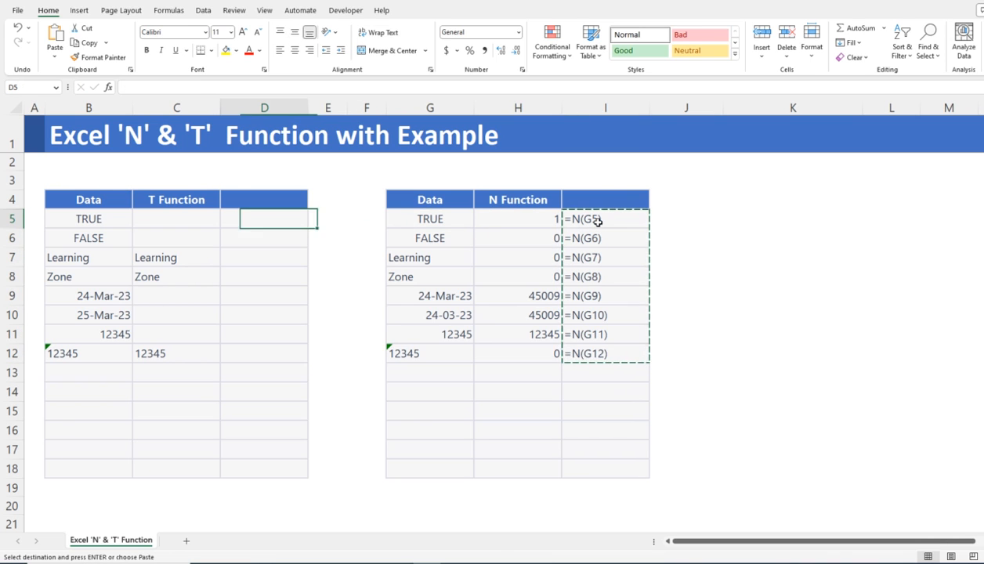
pyautogui.hotkey('ctrl', 'v')
pyautogui.press('Down')
pyautogui.press('Down')
pyautogui.press('Down')
pyautogui.press('Down')
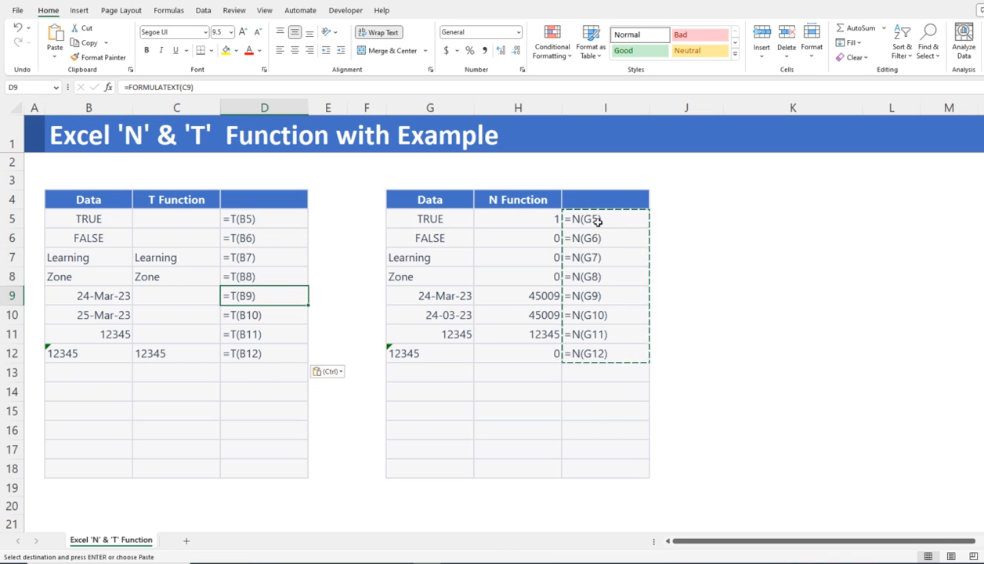
pyautogui.press('Escape')
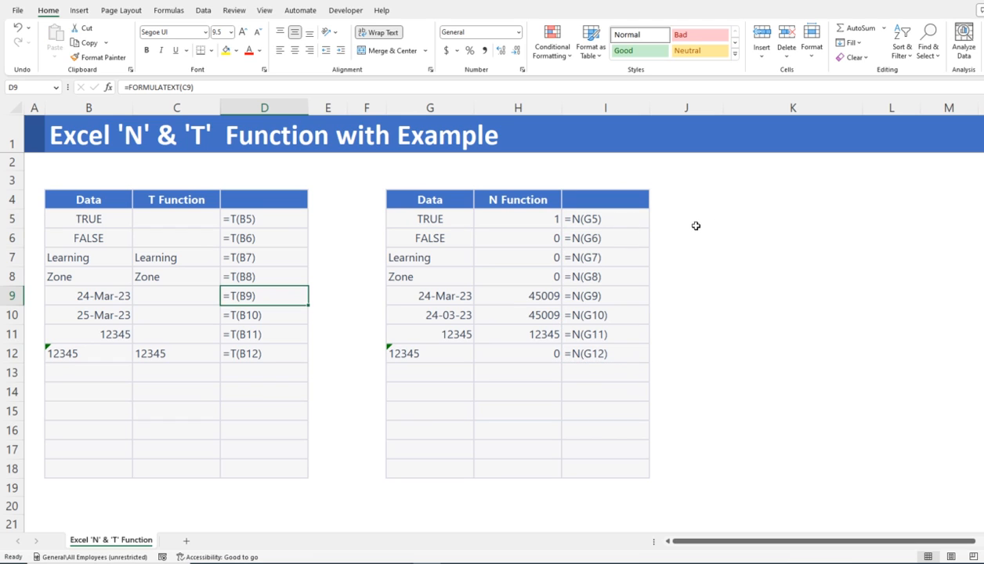
# - Add and post a comment reading "abc" on cell K5
pyautogui.click(696, 226)
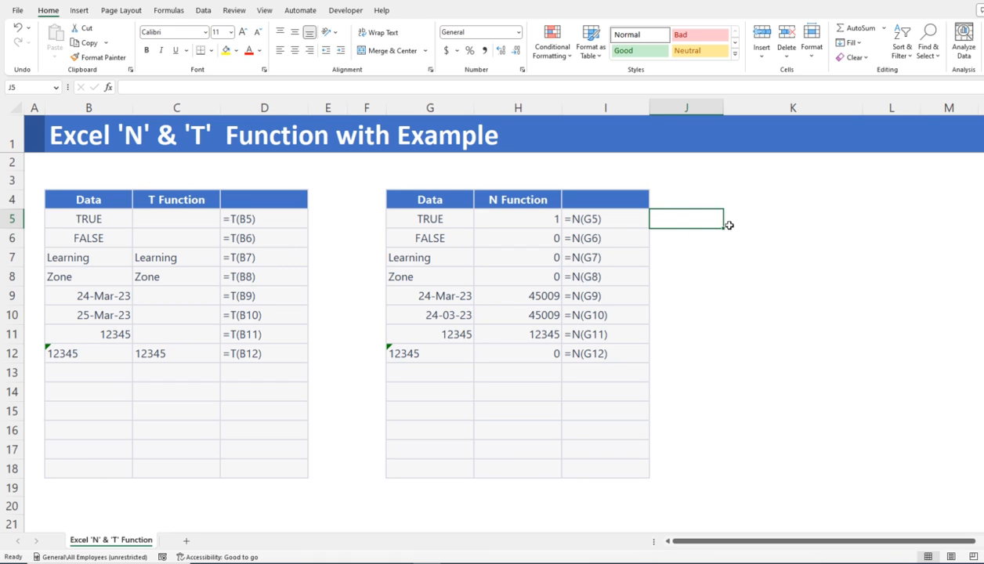
pyautogui.click(727, 220)
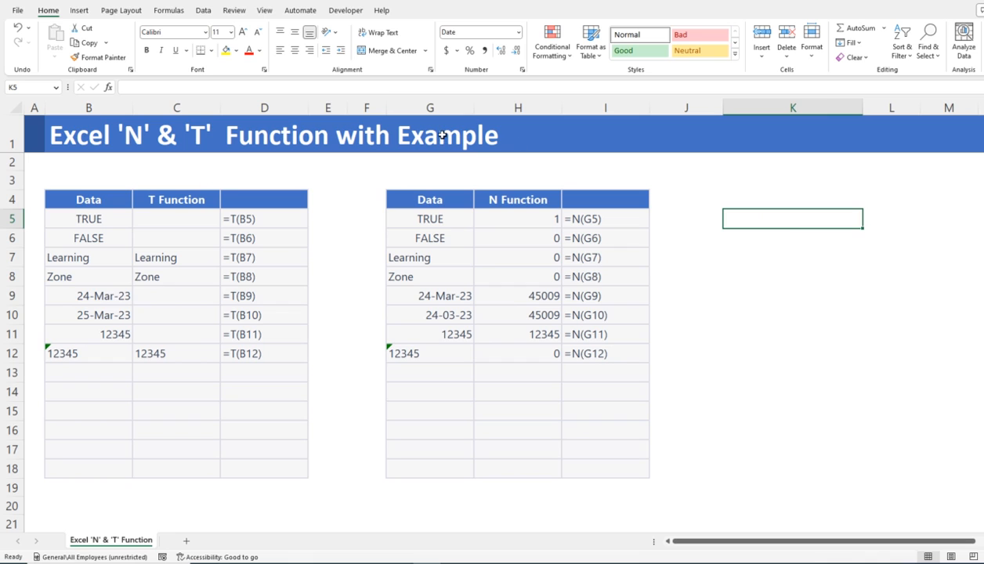
pyautogui.rightClick(826, 221)
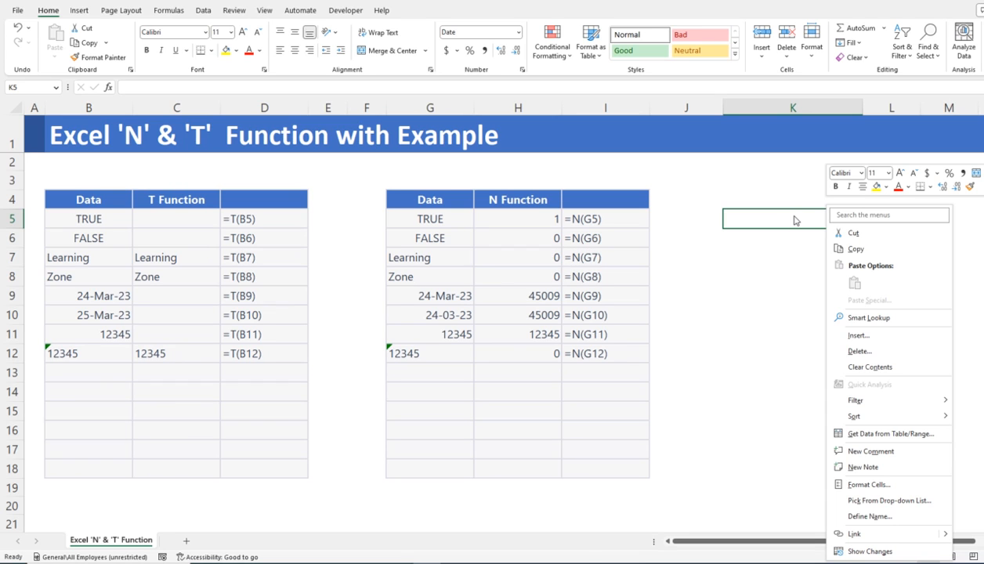
pyautogui.press('Escape')
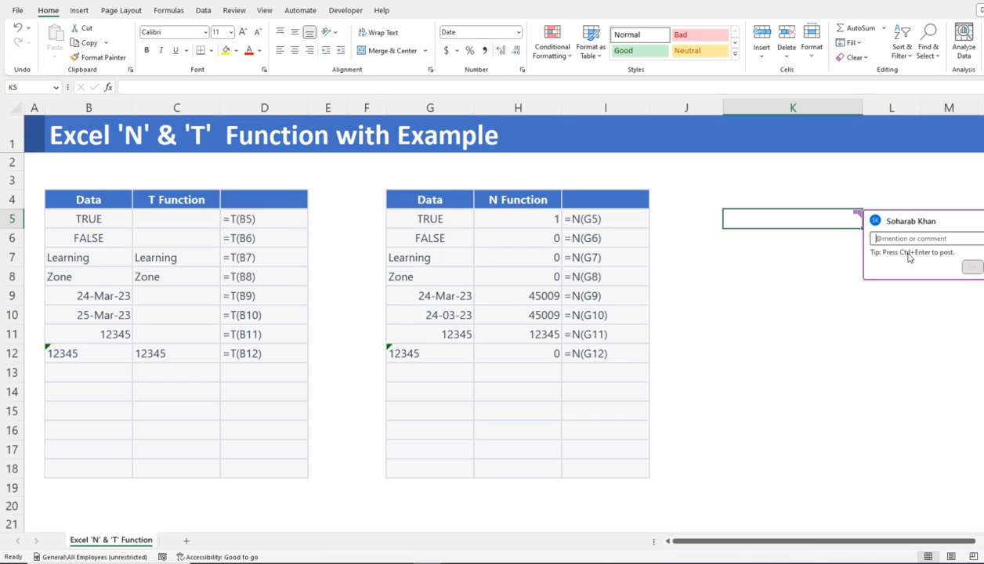
pyautogui.write('abc')
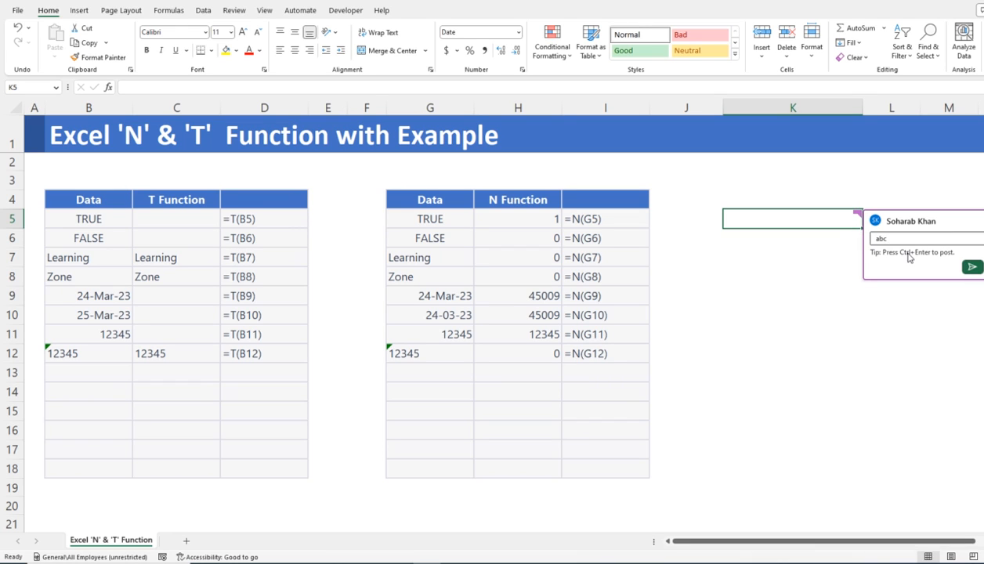
pyautogui.click(972, 268)
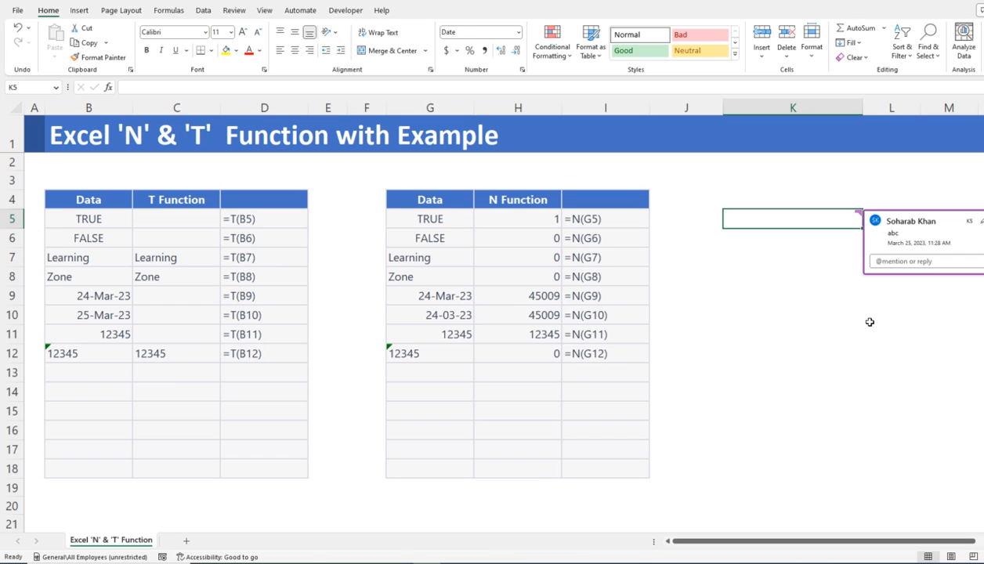
pyautogui.press('Escape')
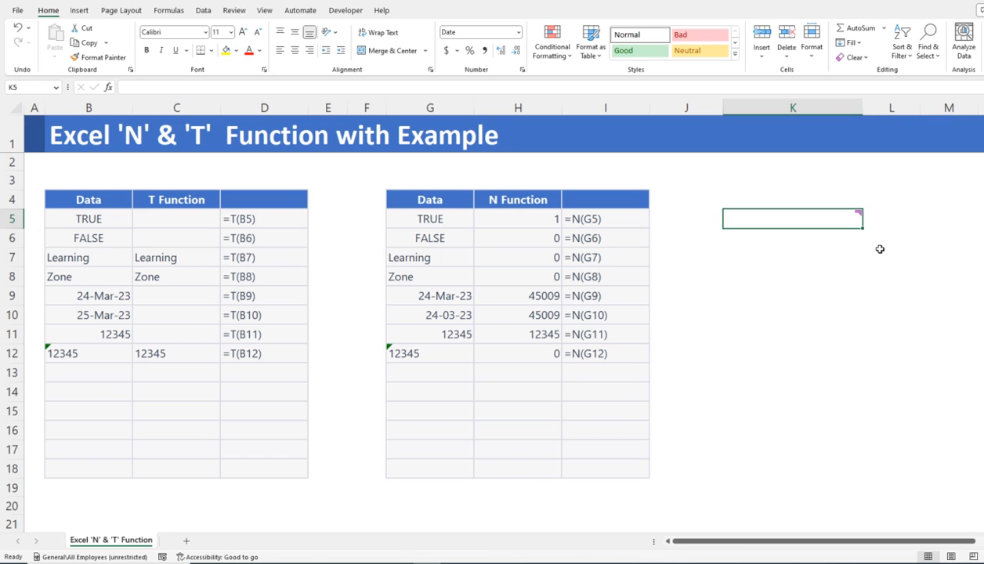
# - Clear everything from K5, including its comment and number format
pyautogui.press('alt')
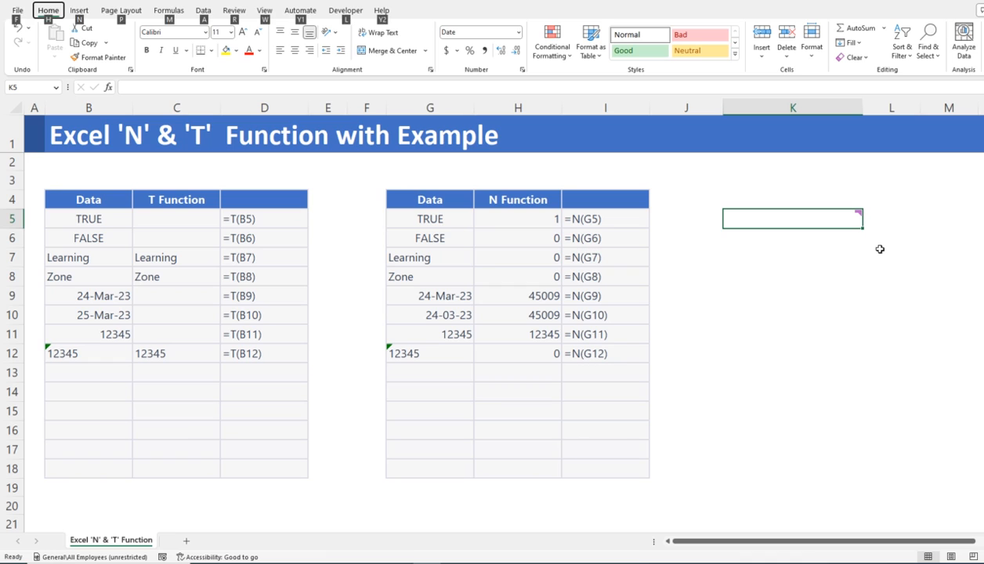
pyautogui.press('h')
pyautogui.press('e')
pyautogui.press('a')
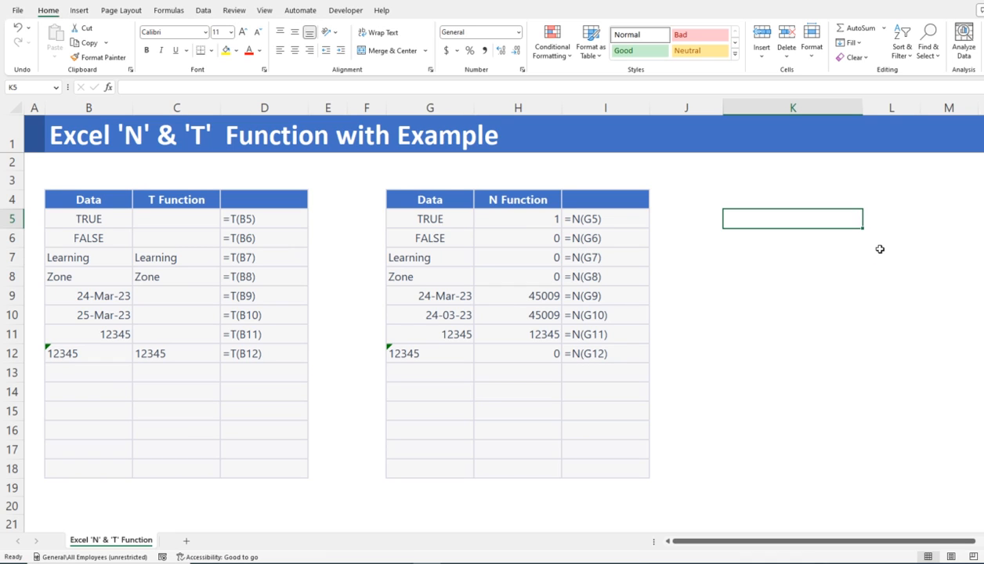
# - Enter =H9+H10 in K5 to add the two date serial numbers
pyautogui.click(719, 225)
pyautogui.click(740, 218)
pyautogui.write('=')
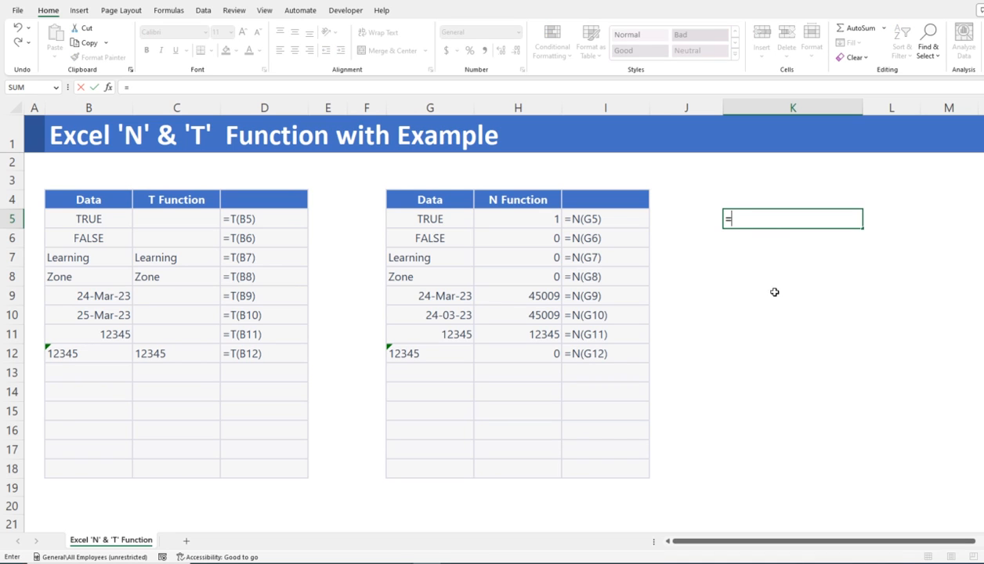
pyautogui.click(535, 296)
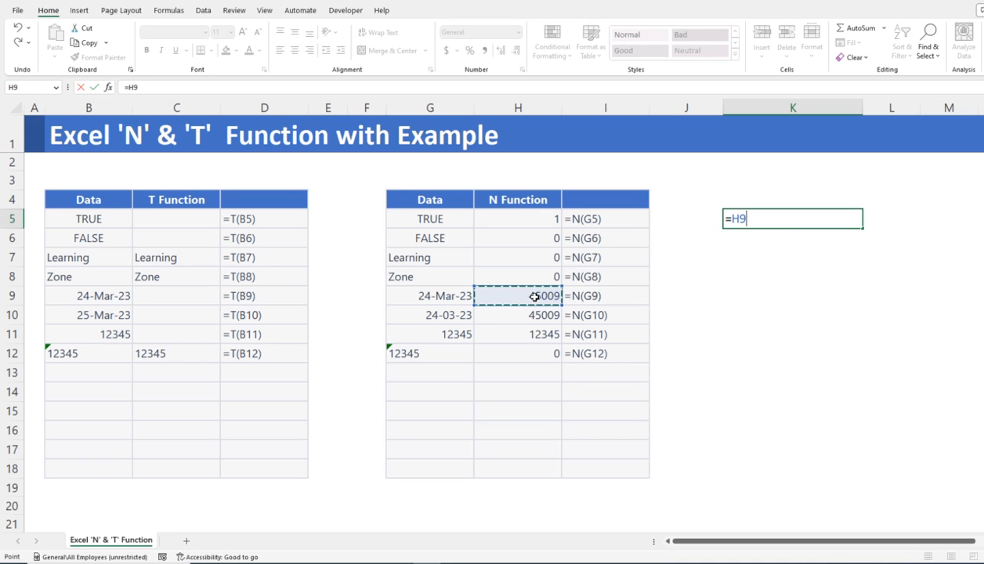
pyautogui.write('+')
pyautogui.click(539, 315)
pyautogui.press('Return')
pyautogui.press('Up')
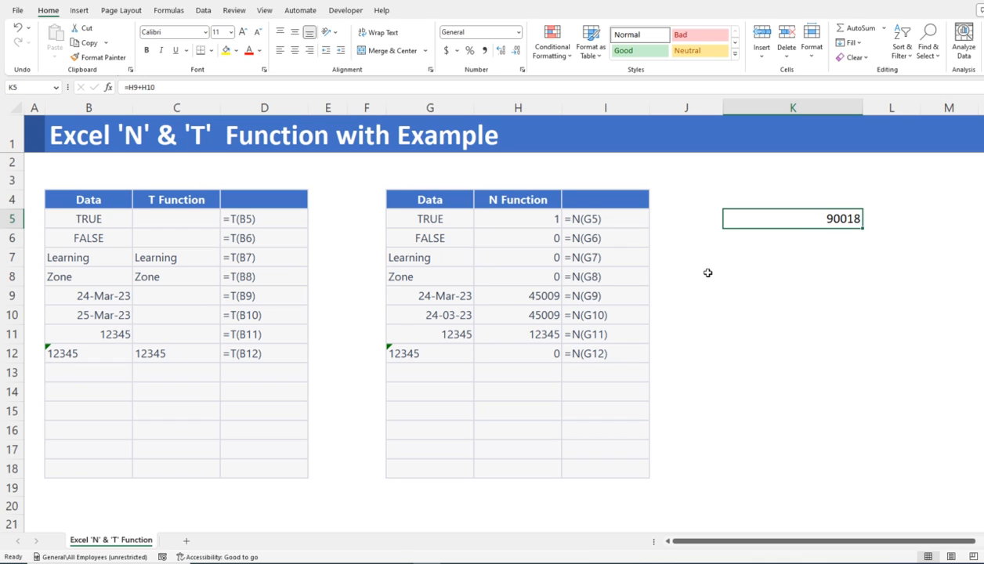
# - Append +N("Note: This is the addition of H9 & H10") to the K5 formula as an embedded note
pyautogui.doubleClick(837, 228)
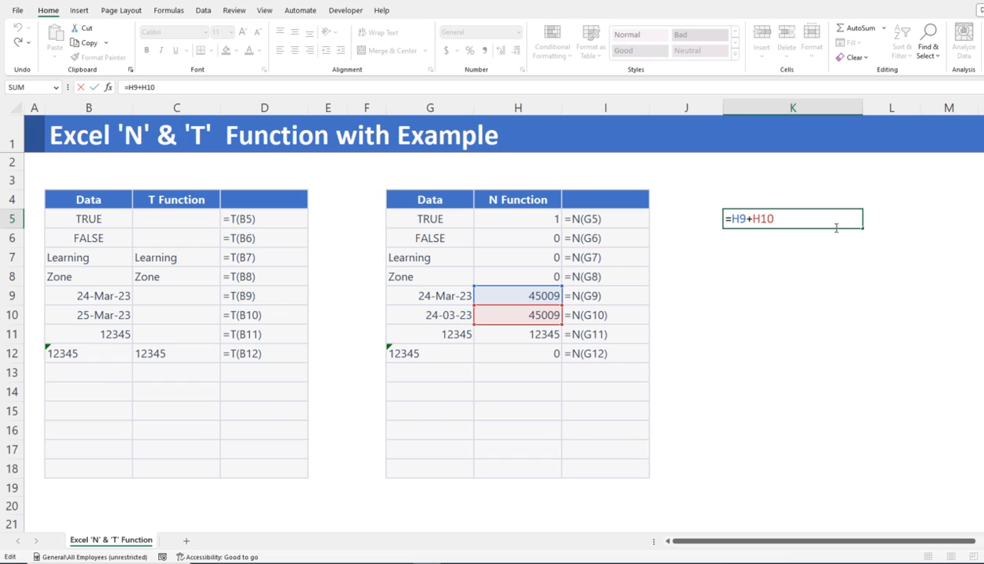
pyautogui.write('+N(')
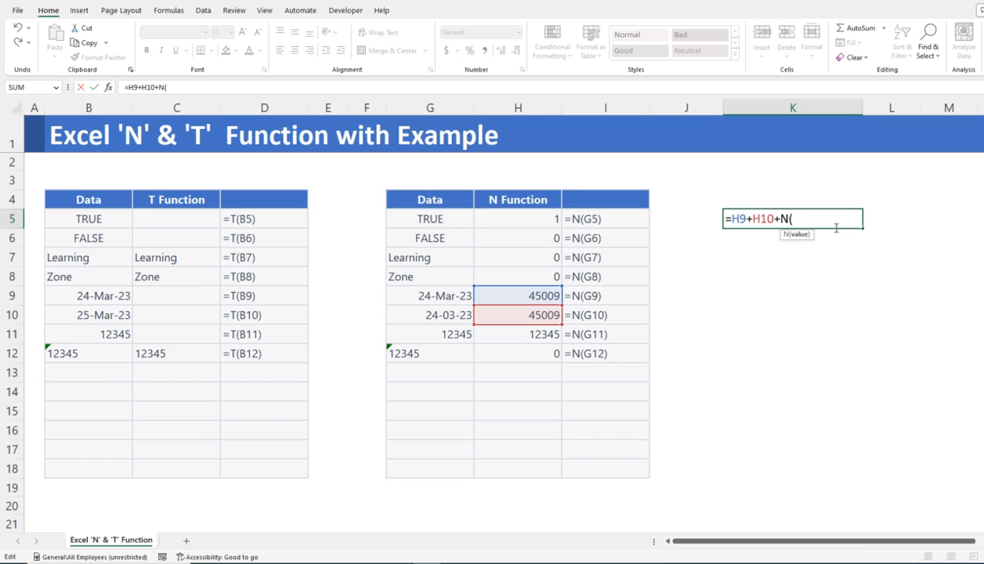
pyautogui.write('"Note: Thi')
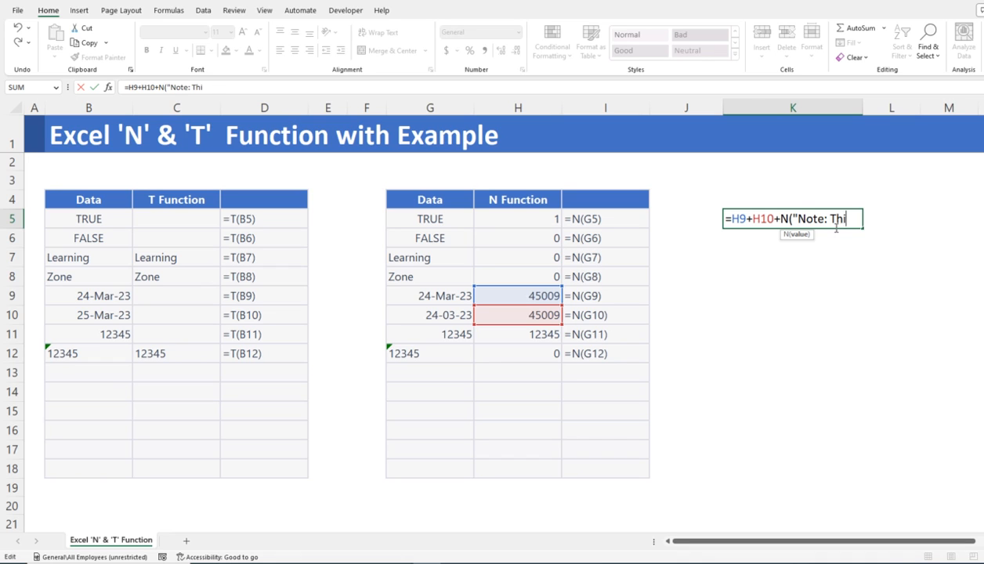
pyautogui.write('s is the addition of')
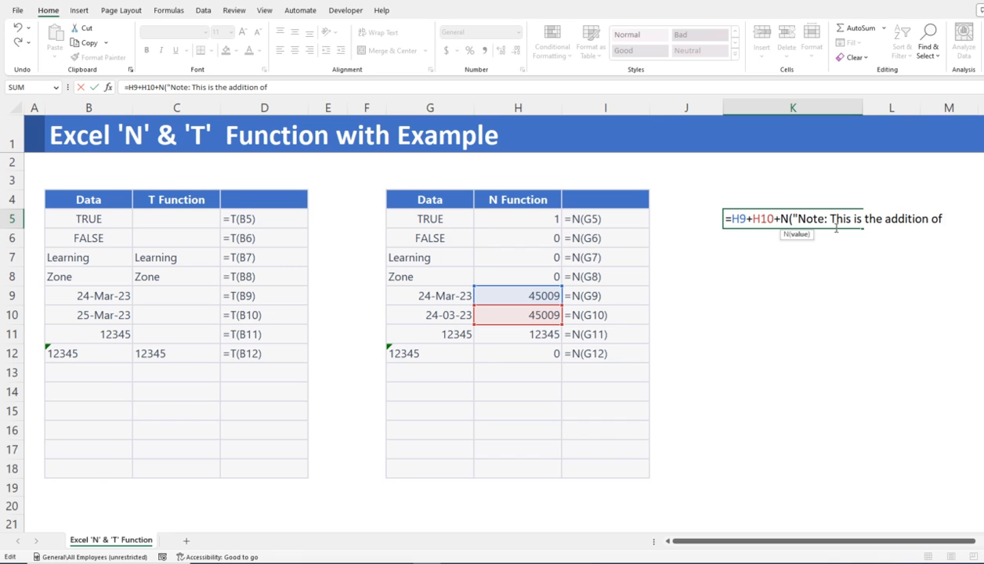
pyautogui.write('H9 & H1')
pyautogui.press('Return')
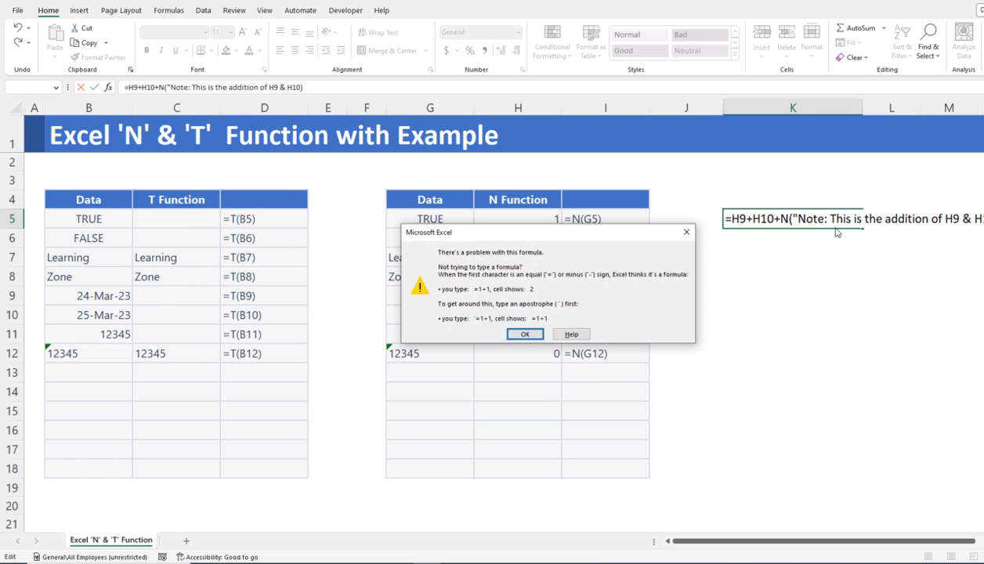
pyautogui.press('Return')
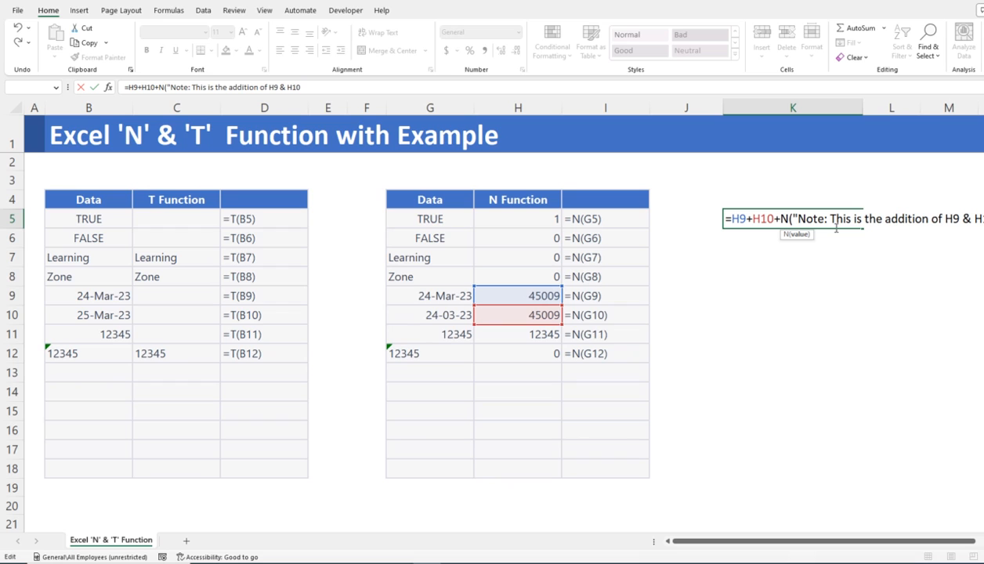
pyautogui.write(')')
pyautogui.click(312, 88)
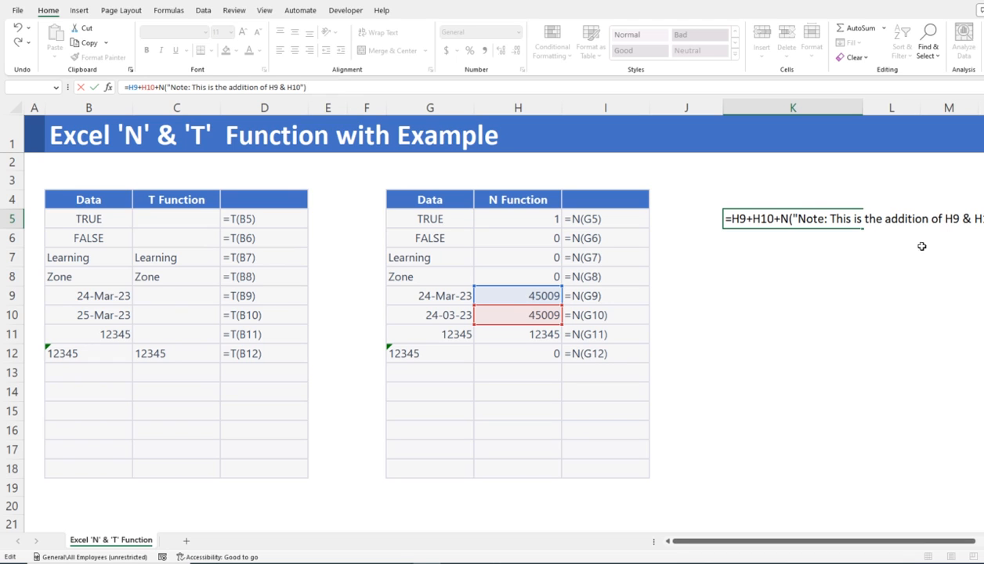
pyautogui.press('Return')
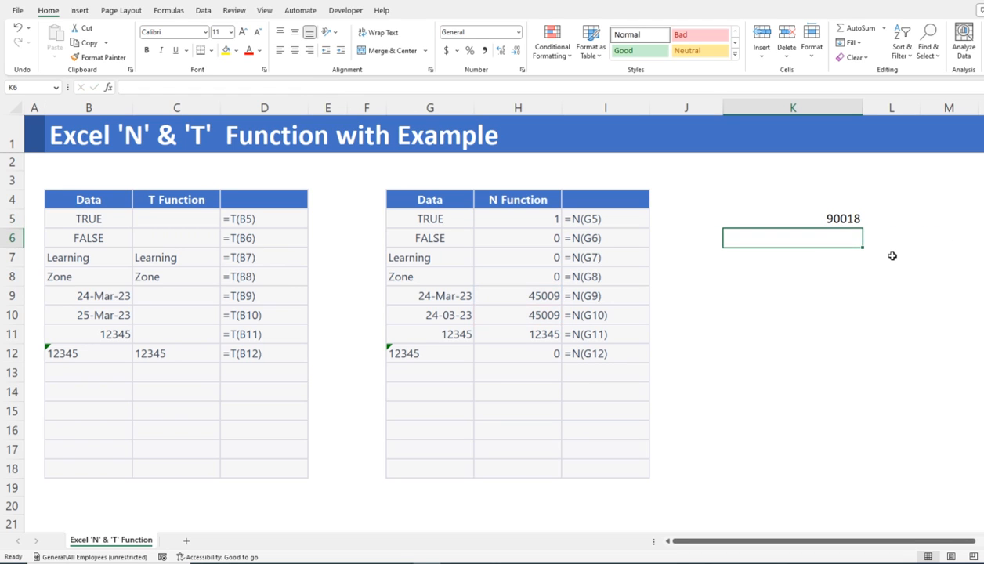
pyautogui.press('Up')
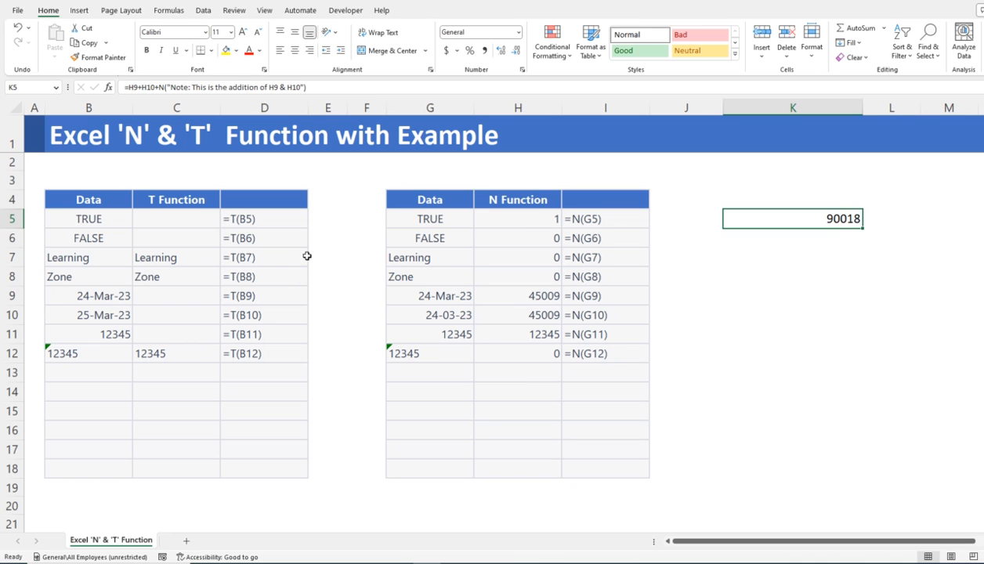
# - Enter a sample first name in B21 and a sample last name in C21, below the T function table
pyautogui.scroll(-1, 253, 282)
pyautogui.scroll(-1, 253, 282)
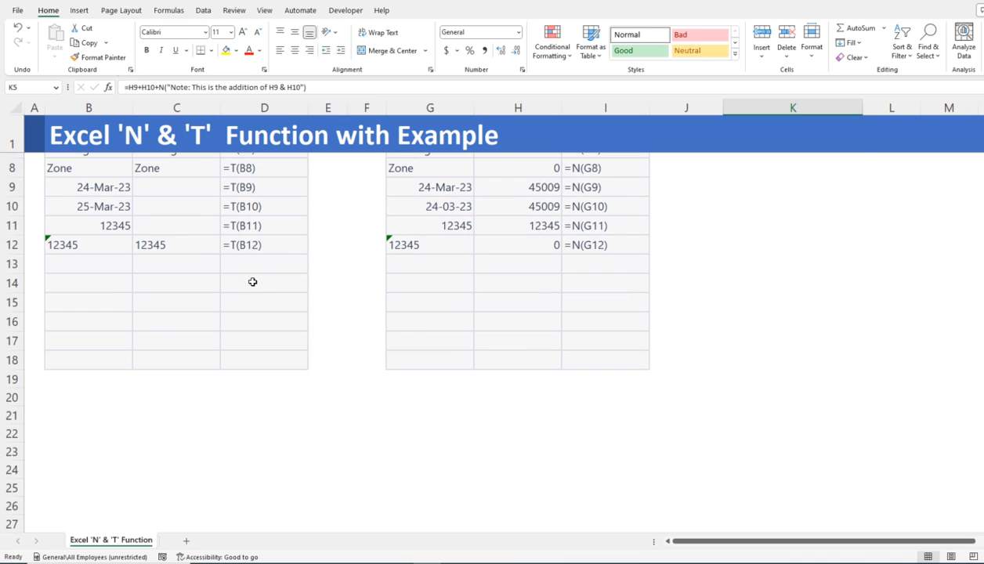
pyautogui.click(141, 381)
pyautogui.click(92, 409)
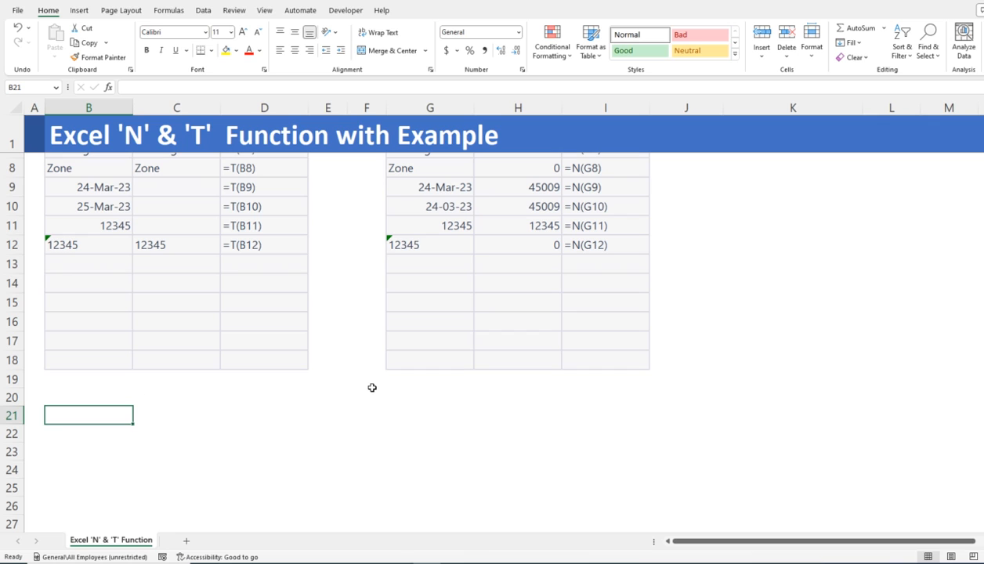
pyautogui.write('David')
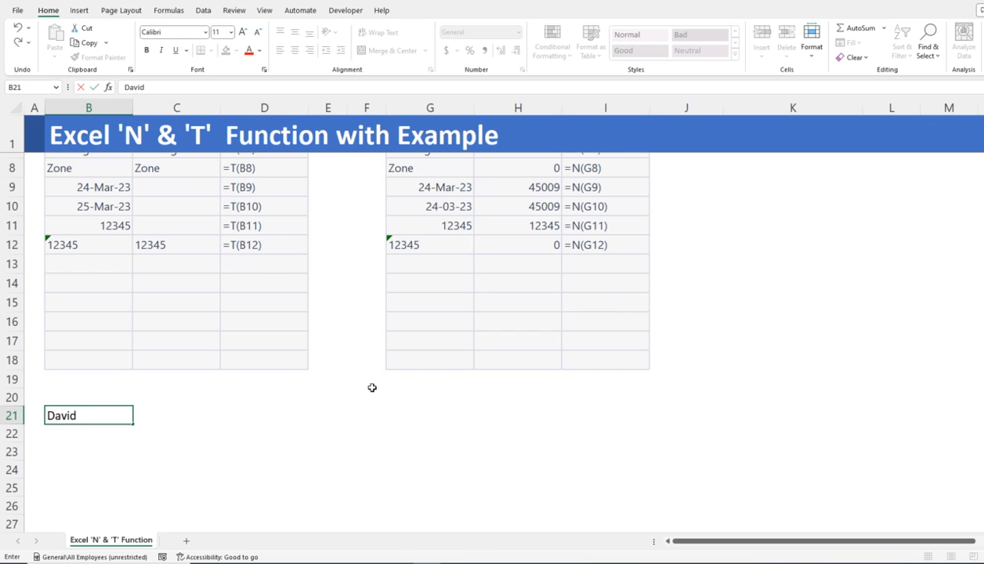
pyautogui.press('Tab')
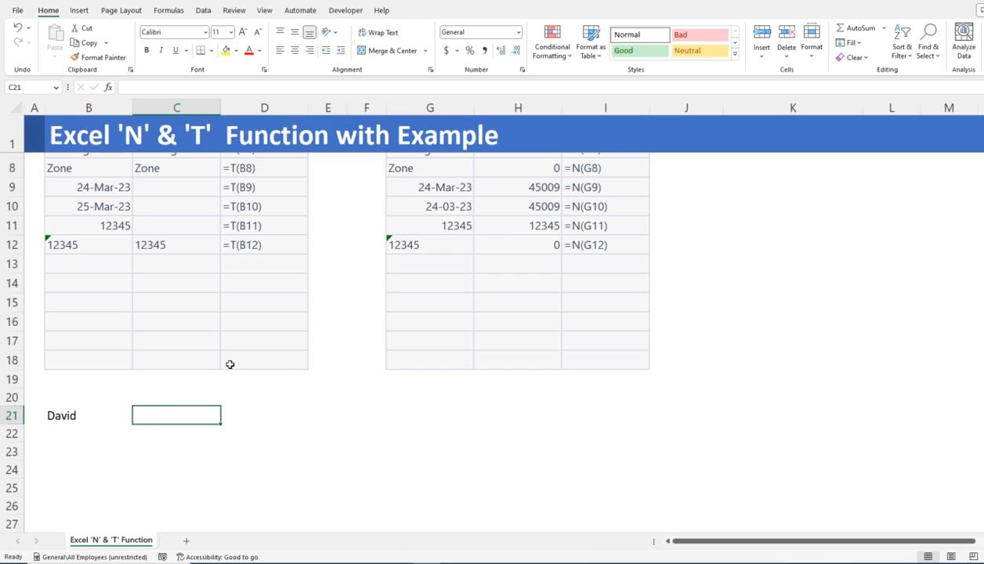
pyautogui.write('Milton')
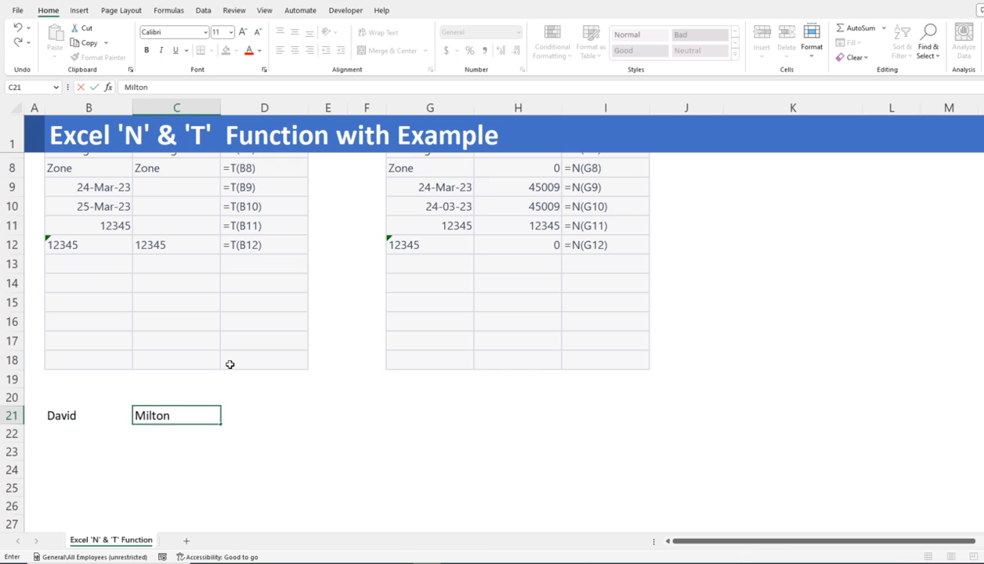
pyautogui.press('Return')
# - Enter a first name in B22 with 0 in C22, and 0 in B23 with a name in C23
pyautogui.write('Andrew')
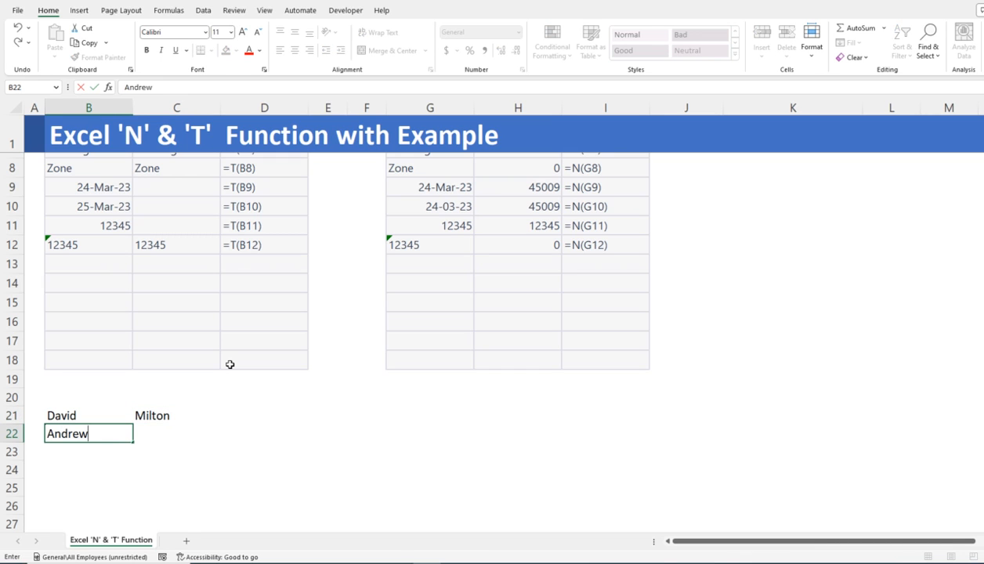
pyautogui.press('Tab')
pyautogui.write('0')
pyautogui.press('Return')
pyautogui.write('0')
pyautogui.press('Tab')
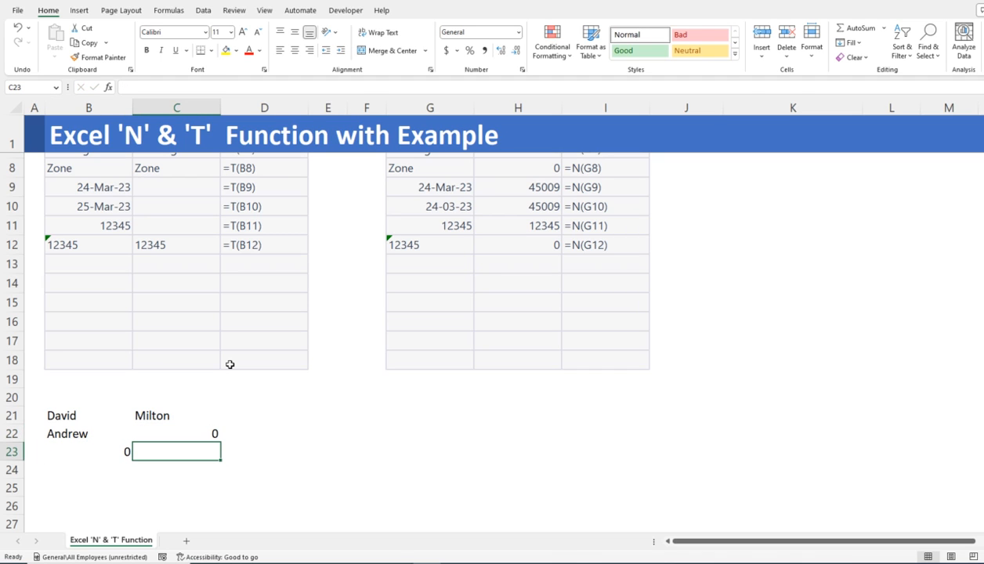
pyautogui.write('Sara')
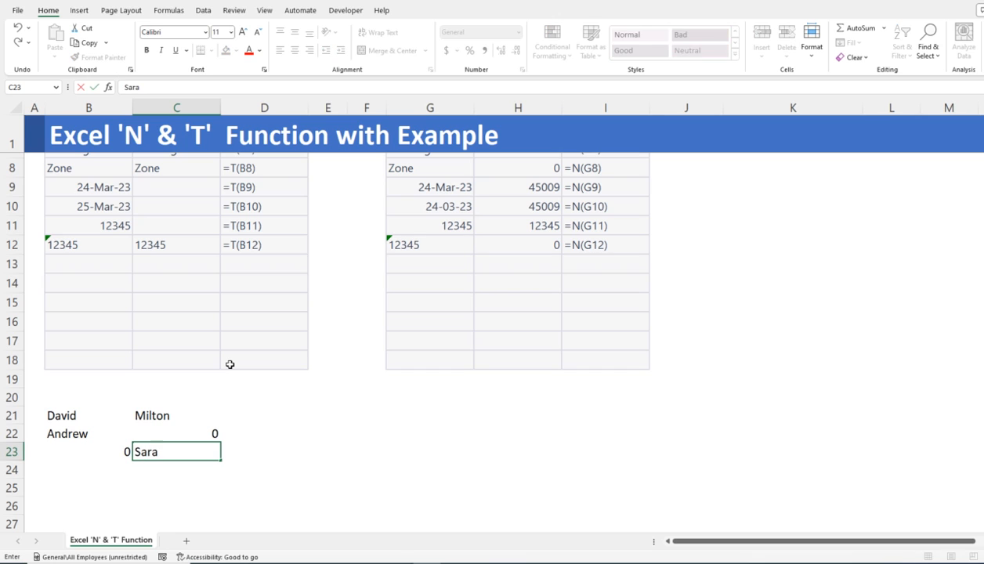
pyautogui.hotkey('shift', 'Tab')
# - Add the headings First Name in B20 and Last Name in C20 above the sample names
pyautogui.press('Up')
pyautogui.press('Up')
pyautogui.press('Right')
pyautogui.press('Left')
pyautogui.press('Right')
pyautogui.press('Left')
pyautogui.press('Up')
pyautogui.write('First')
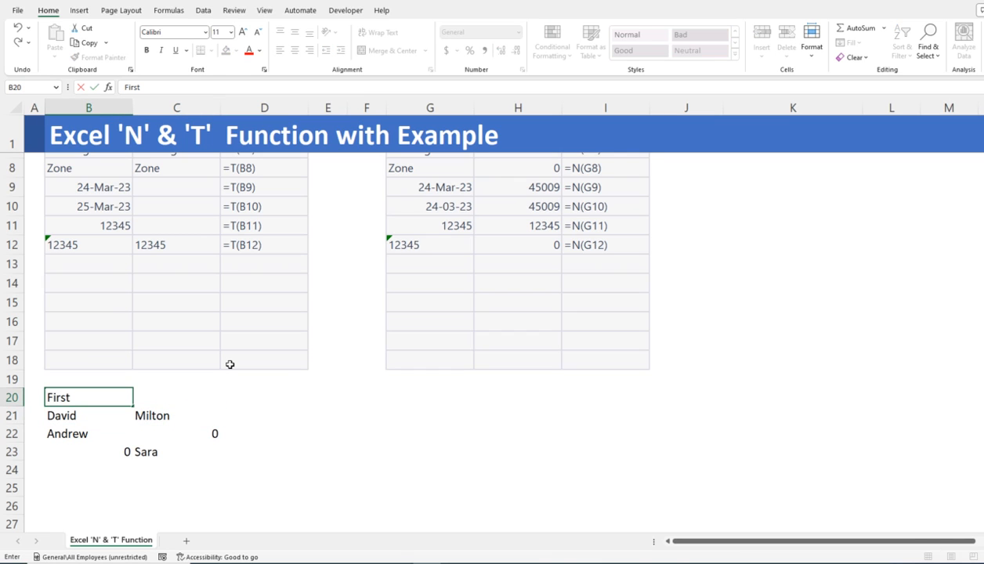
pyautogui.write(' Name')
pyautogui.press('Tab')
pyautogui.write('Last Name')
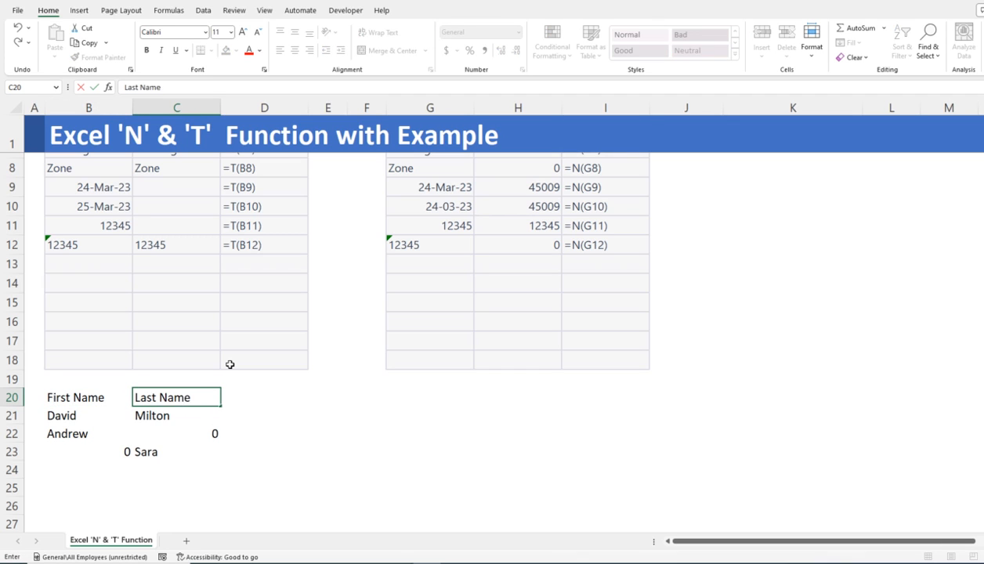
pyautogui.press('Tab')
# - Make the headings in B20:C20 bold
pyautogui.press('Left')
pyautogui.press('Left')
pyautogui.hotkey('shift', 'Right')
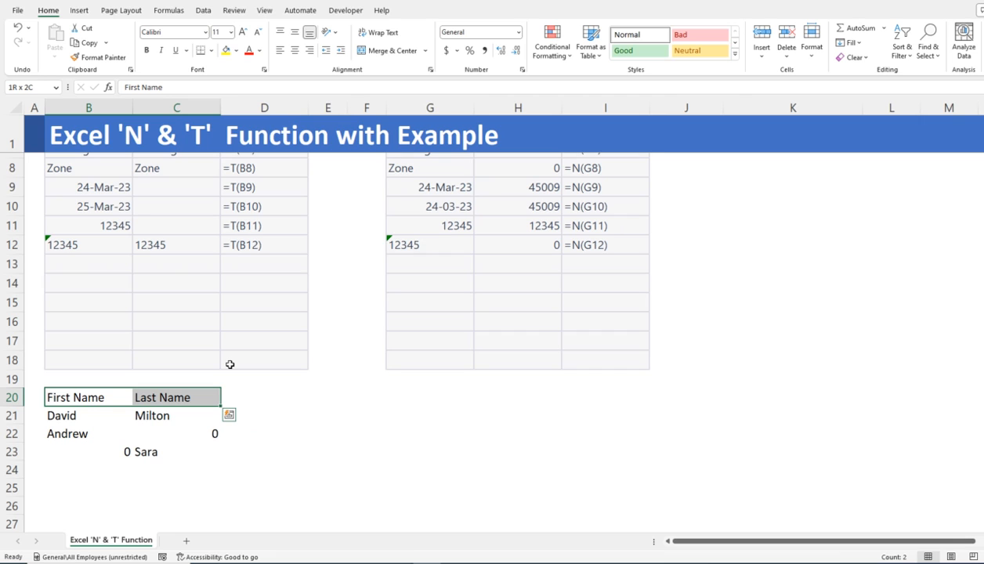
pyautogui.hotkey('ctrl', 'b')
pyautogui.click(158, 432)
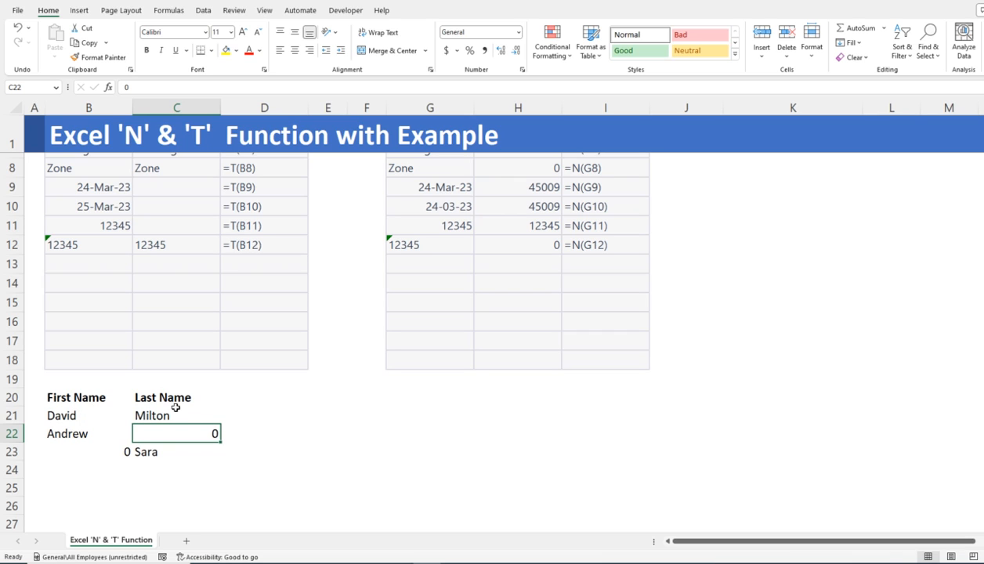
# - Enter =CONCAT(B21,C21) in D21 to join the first and last names
pyautogui.click(263, 415)
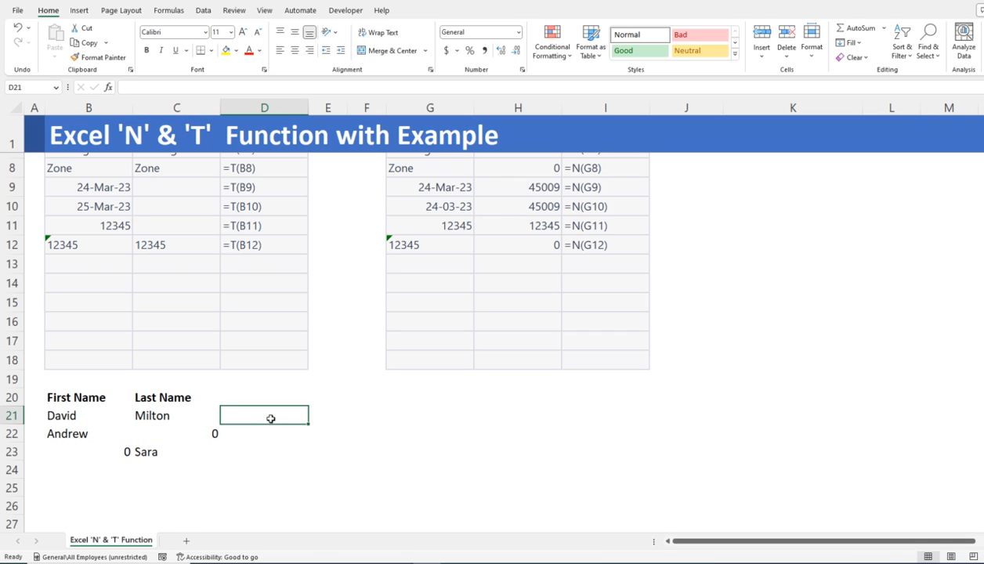
pyautogui.write('=')
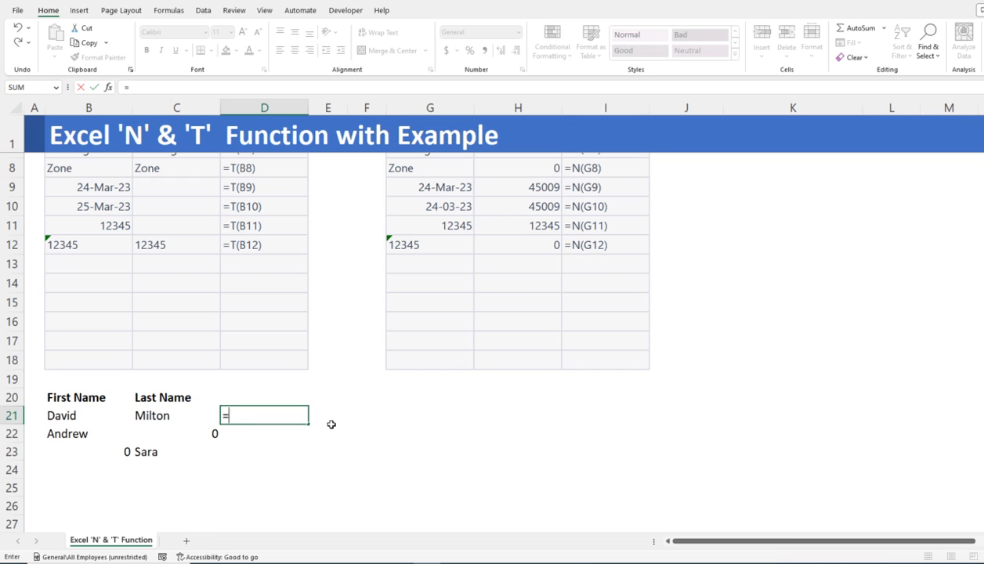
pyautogui.write('con')
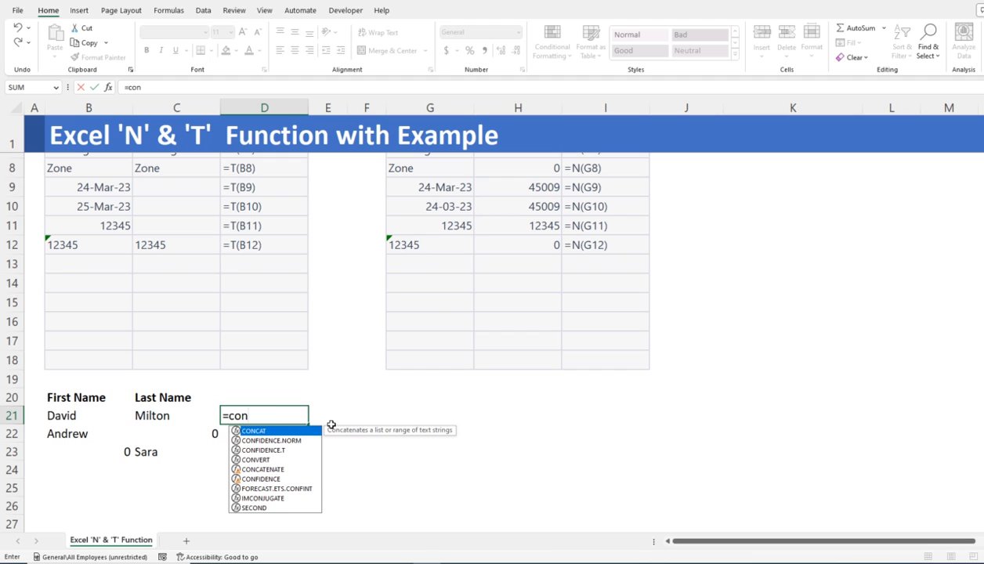
pyautogui.press('Tab')
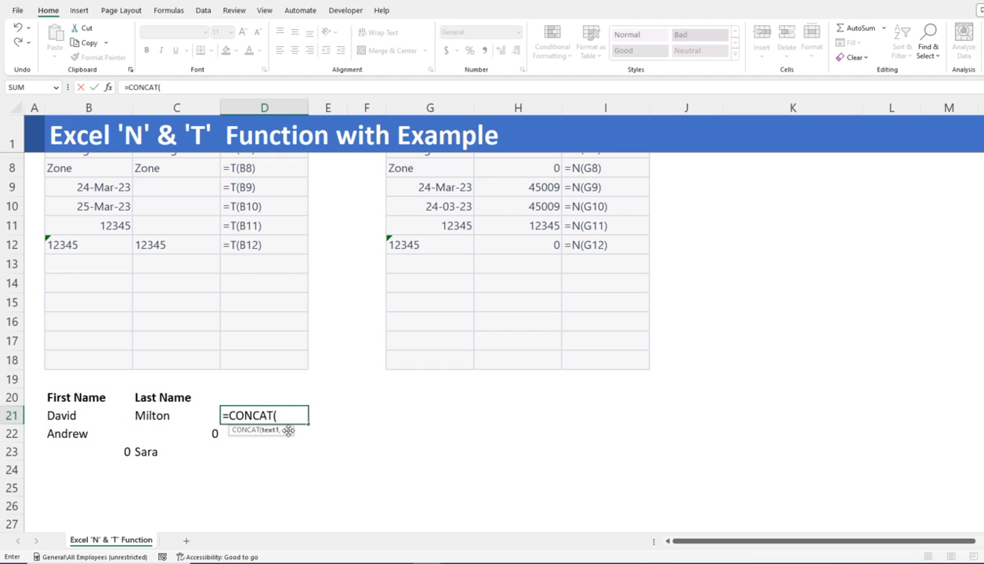
pyautogui.click(71, 416)
pyautogui.write(',')
pyautogui.click(151, 416)
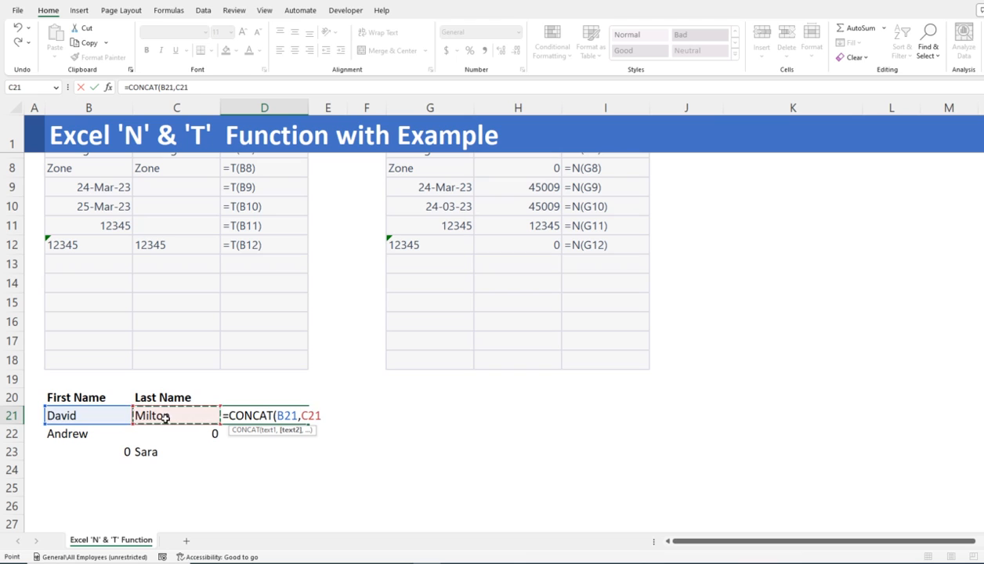
pyautogui.press('Return')
pyautogui.press('Up')
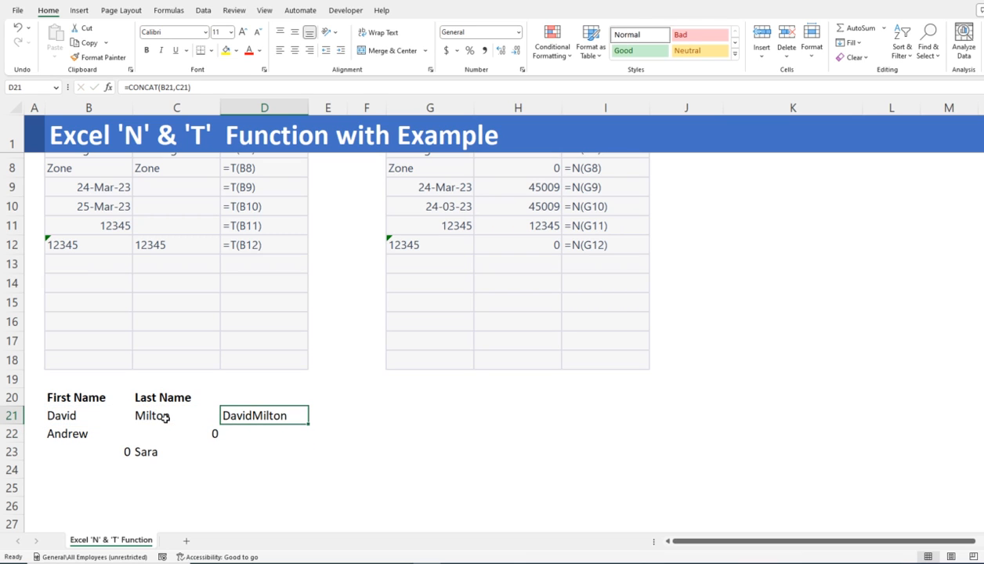
# - Delete the CONCAT formula from D21
pyautogui.click(165, 417)
pyautogui.press('Right')
pyautogui.press('Delete')
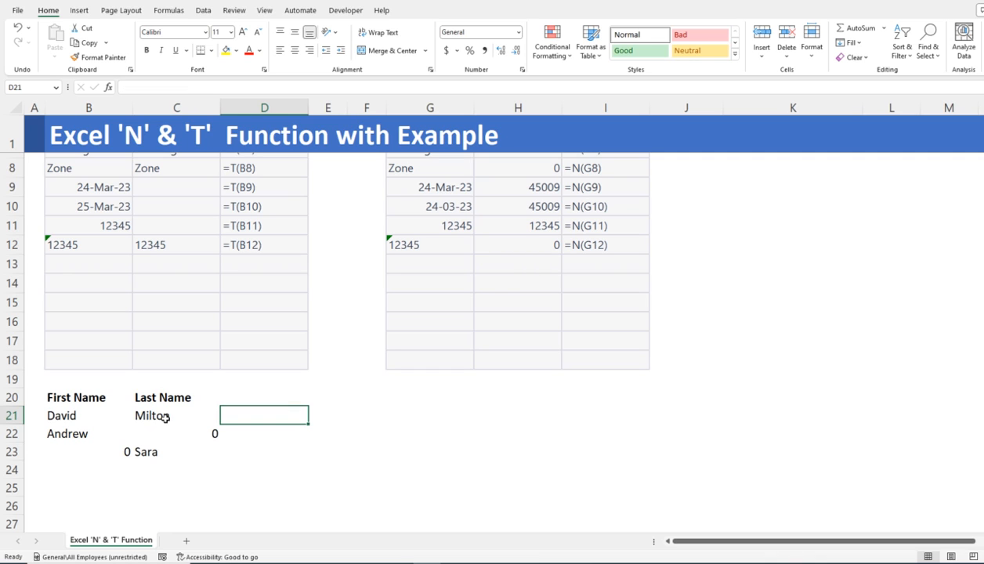
# - Enter =B21&" "&C21 in D21 to join the first and last names with a space between them
pyautogui.write('=')
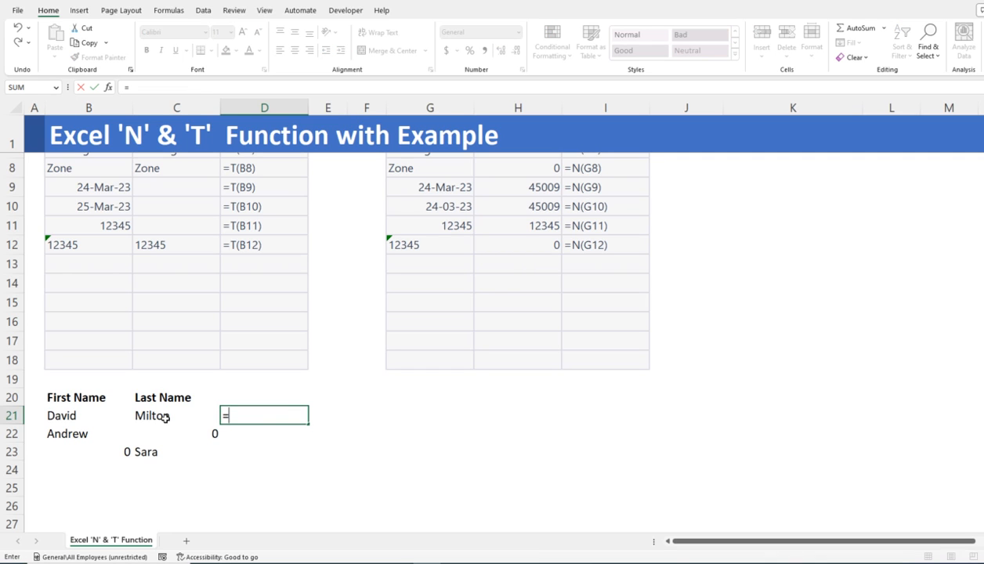
pyautogui.press('Left')
pyautogui.press('Left')
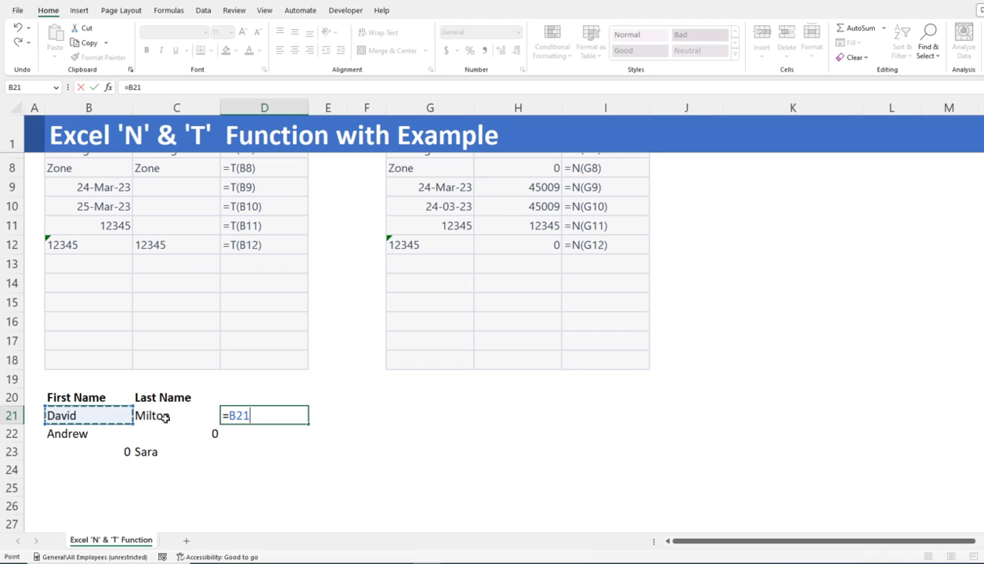
pyautogui.write('&" "&')
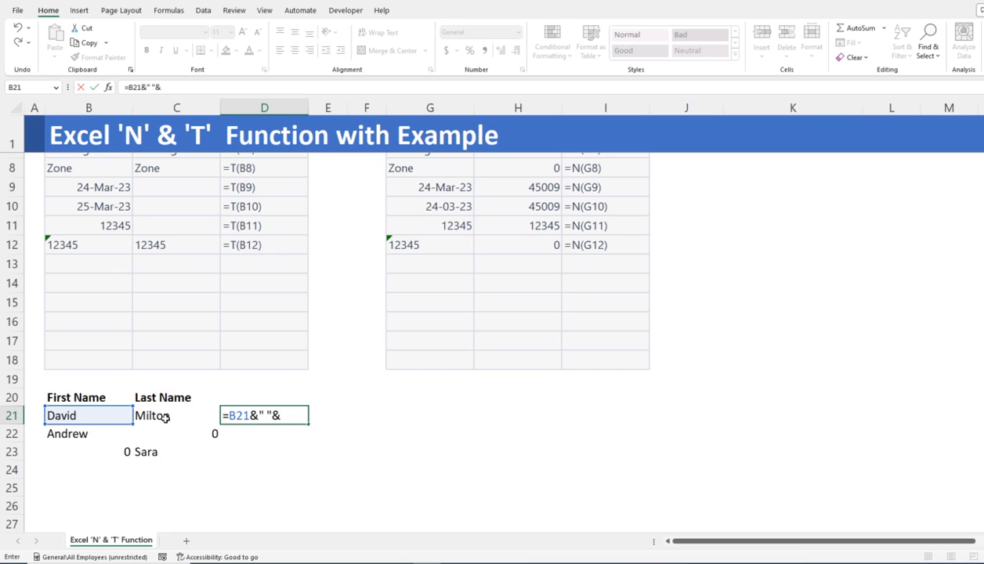
pyautogui.press('Left')
pyautogui.press('Return')
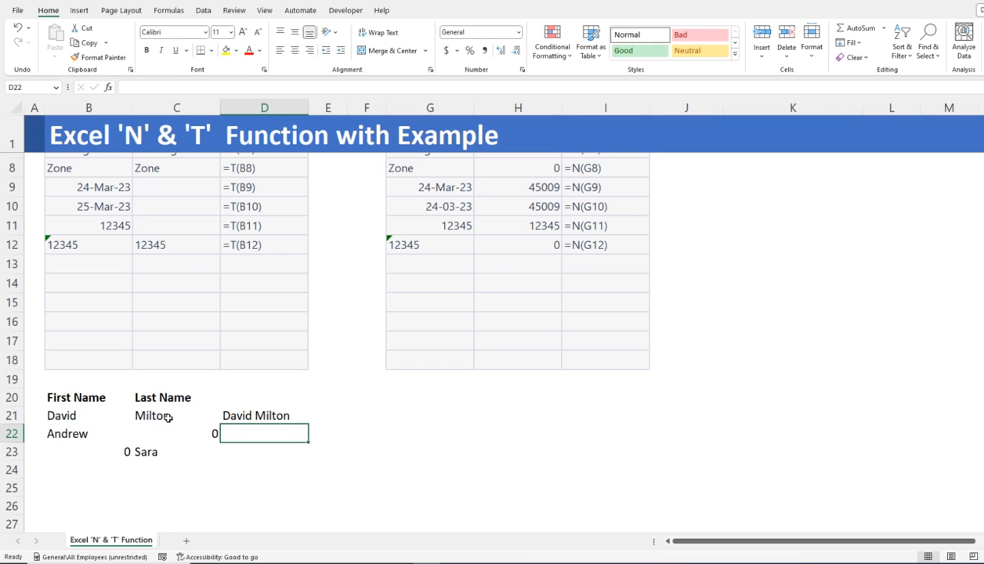
# - Fill the joining formula in D21 down to D23
pyautogui.press('Up')
pyautogui.press('Left')
pyautogui.press('Left')
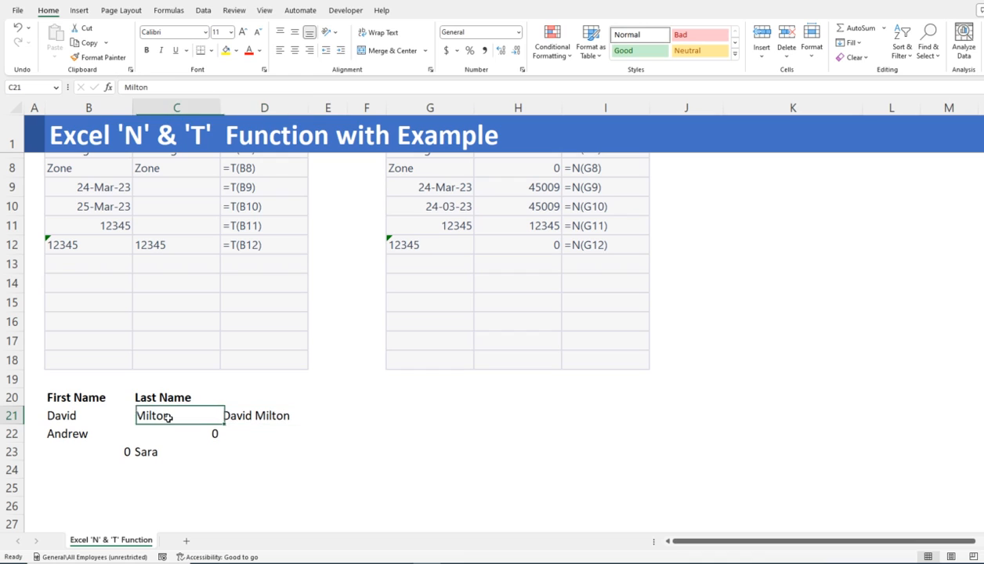
pyautogui.press('Right')
pyautogui.press('Right')
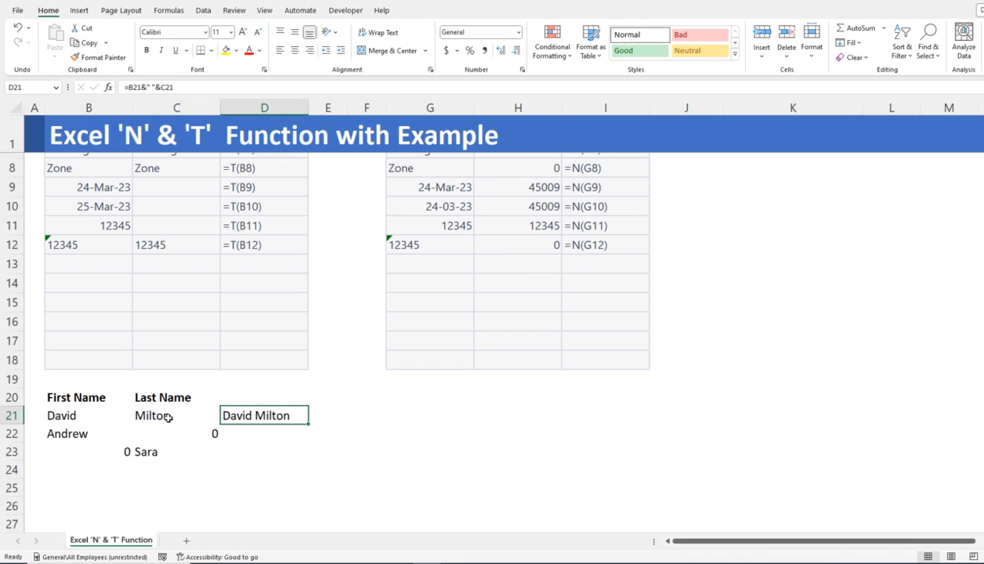
pyautogui.hotkey('shift', 'Down')
pyautogui.hotkey('shift', 'Down')
pyautogui.hotkey('ctrl', 'd')
# - Replace the last-name entry in C22 with 1
pyautogui.press('Down')
pyautogui.press('Left')
pyautogui.press('Left')
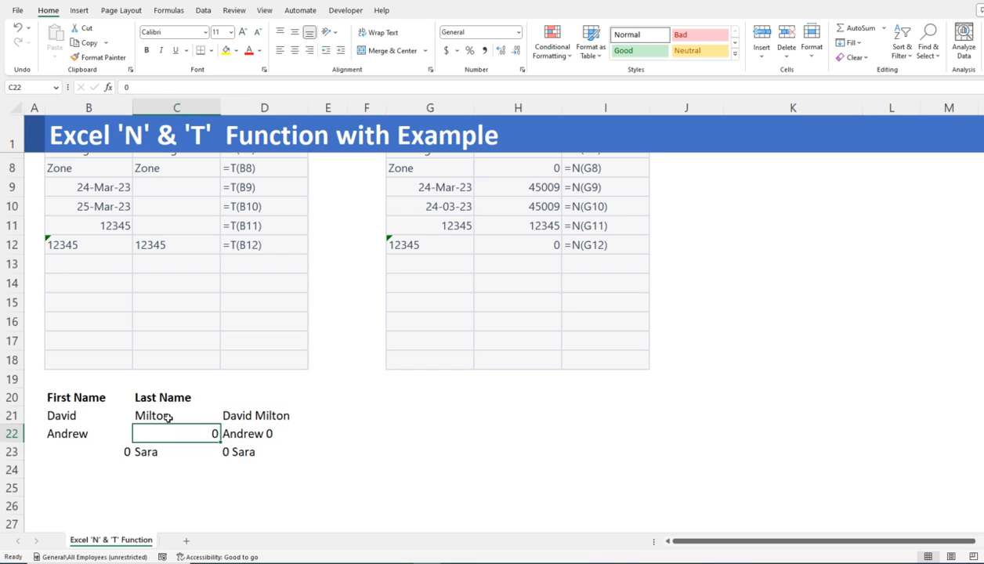
pyautogui.press('Right')
pyautogui.press('Right')
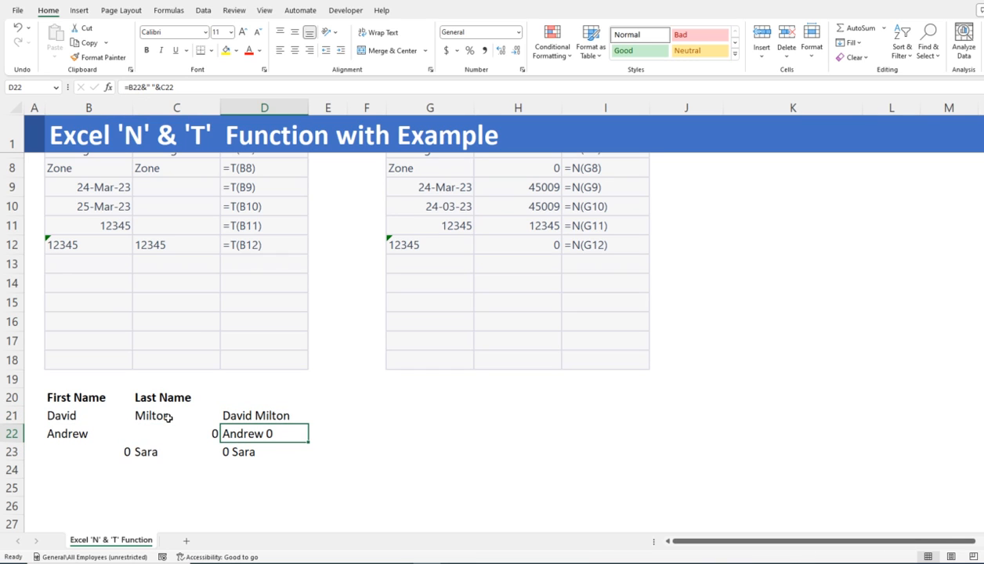
pyautogui.press('Left')
pyautogui.write('1')
pyautogui.press('Return')
pyautogui.press('Up')
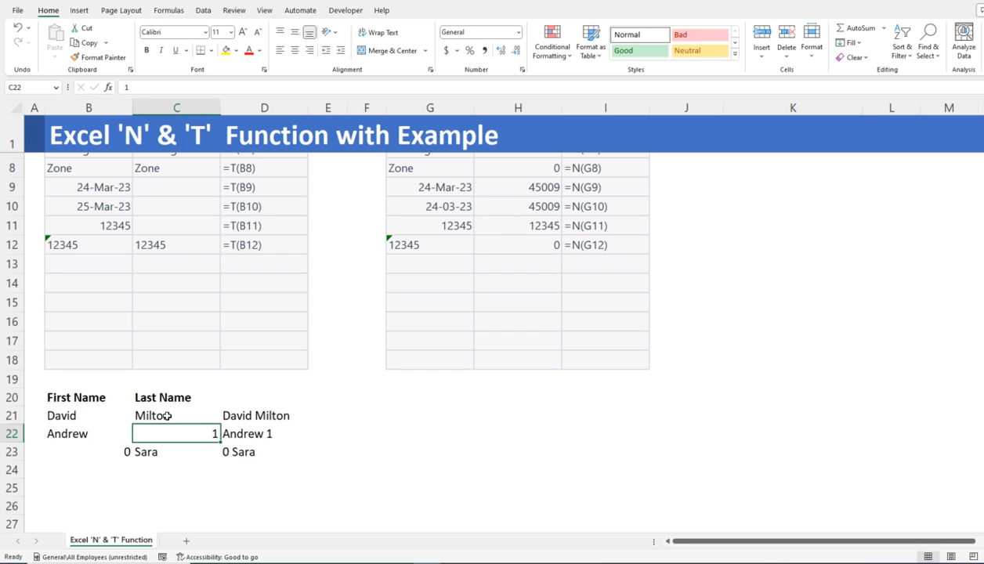
# - Wrap the B21 reference in D21's joining formula in a T function
pyautogui.press('Down')
pyautogui.press('Left')
pyautogui.press('Right')
pyautogui.press('Up')
pyautogui.press('Up')
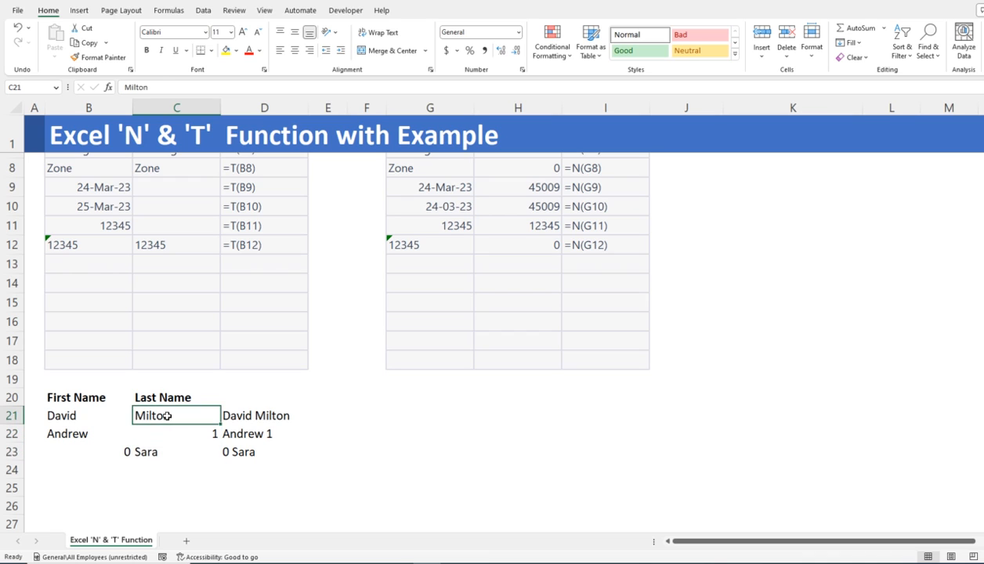
pyautogui.press('Right')
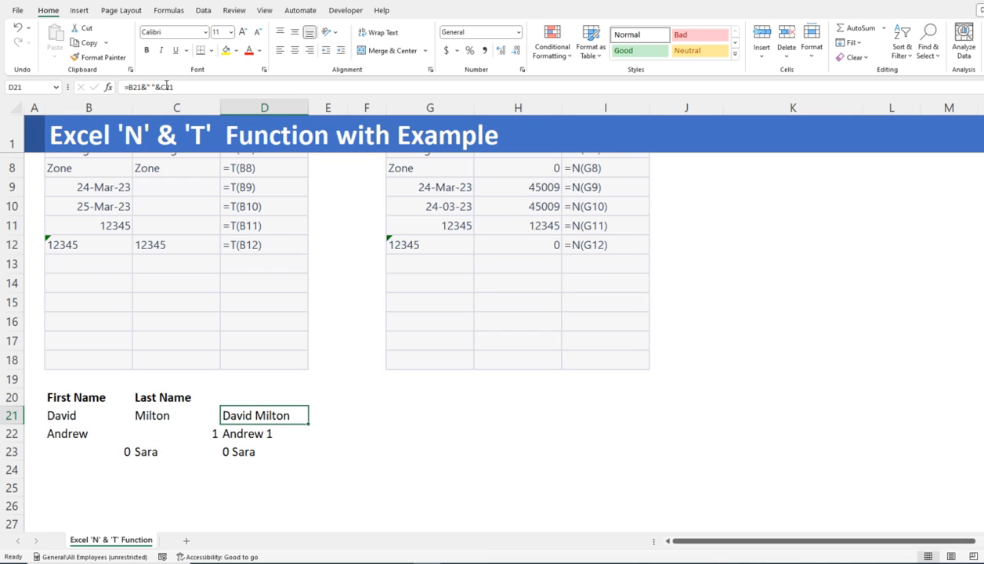
pyautogui.click(128, 87)
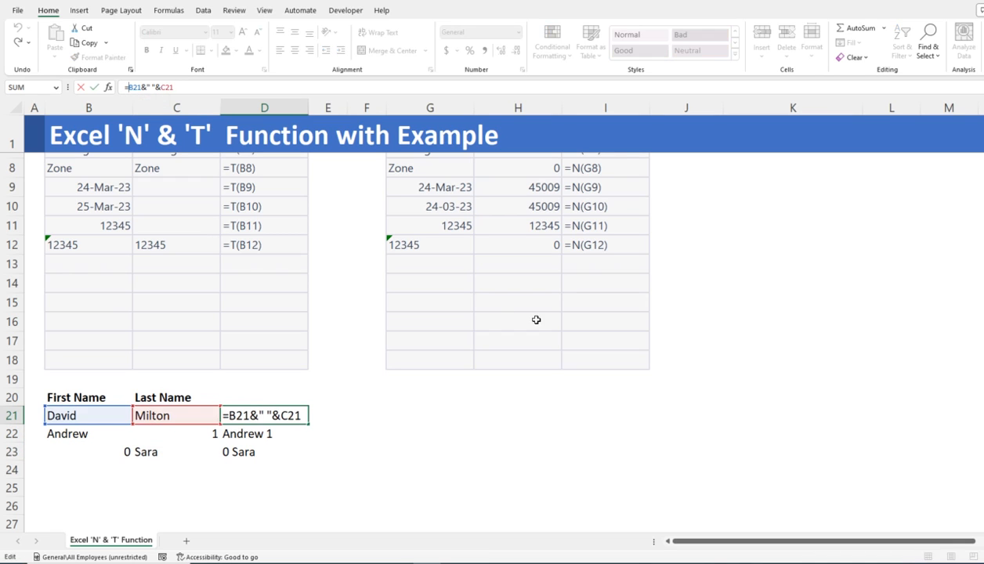
pyautogui.write('T(')
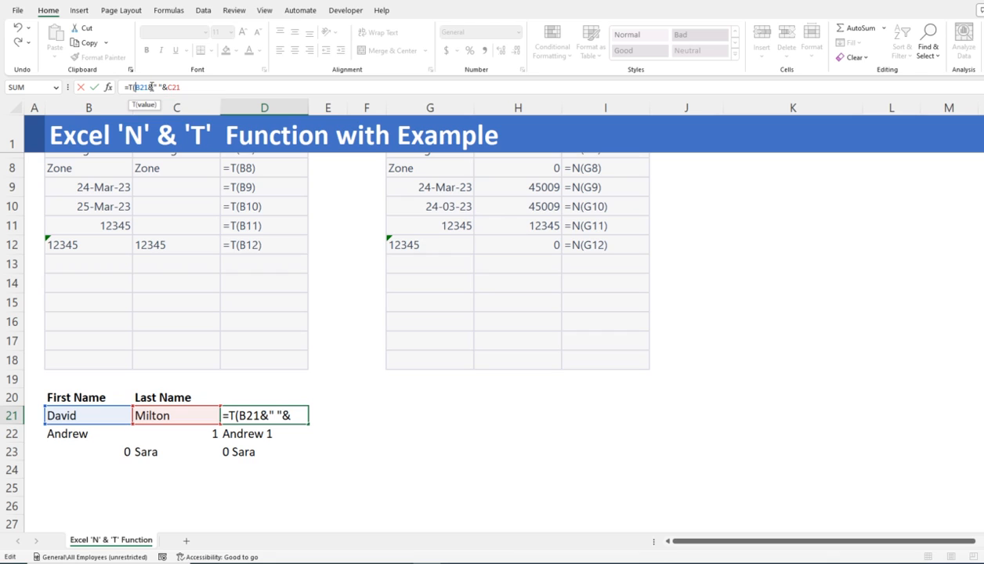
pyautogui.write(')')
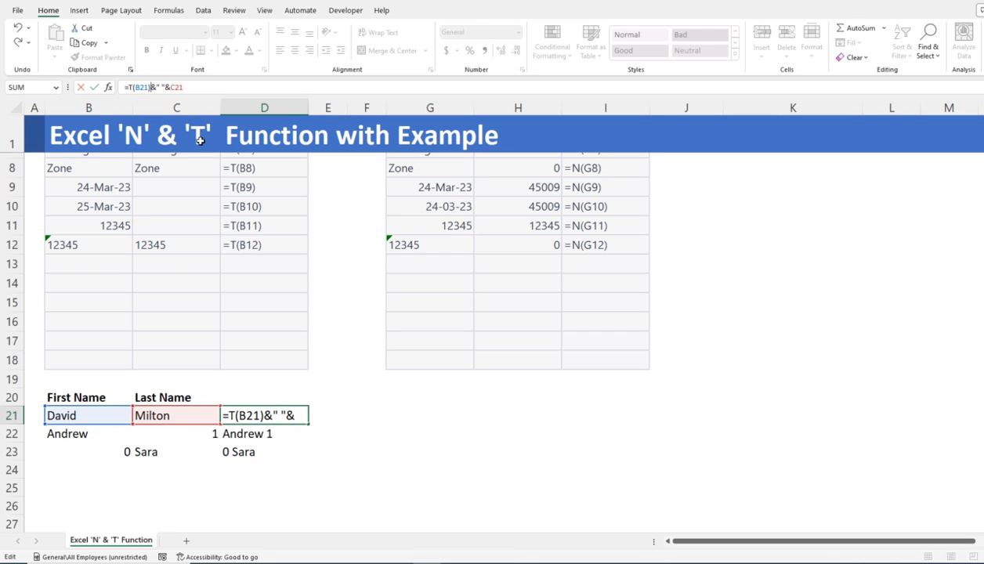
# - Wrap the C21 reference in T as well, making the D21 formula =T(B21)&" "&T(C21)
pyautogui.press('Right')
pyautogui.press('Right')
pyautogui.press('Right')
pyautogui.press('Right')
pyautogui.write('T(')
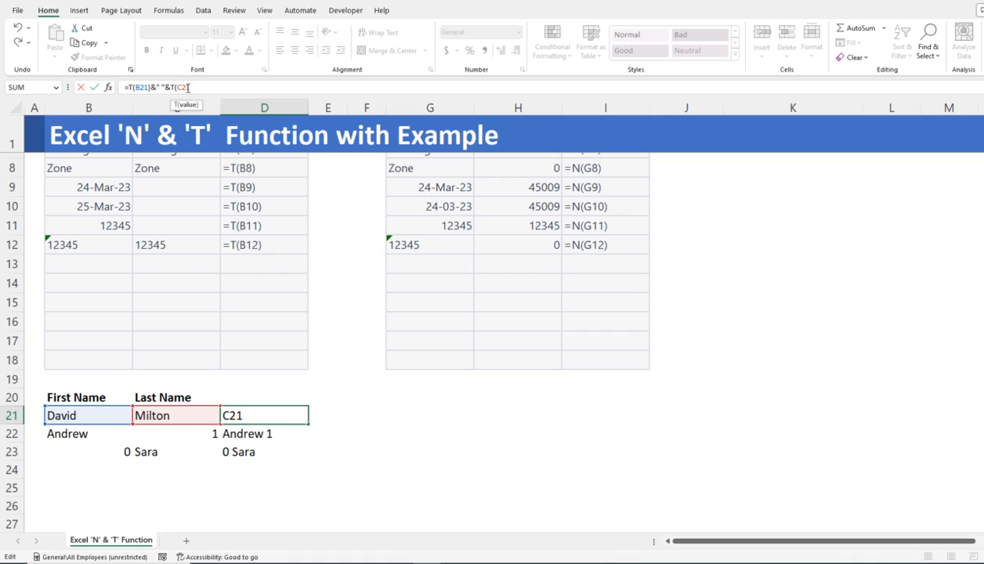
pyautogui.click(188, 87)
pyautogui.write(')')
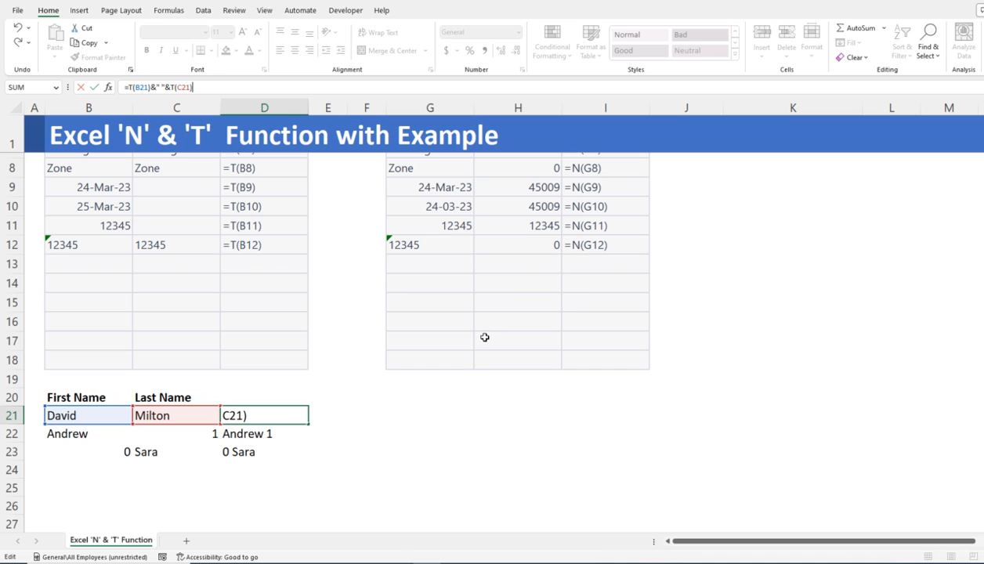
pyautogui.press('Return')
# - Fill the T-based formula in D21 down through D23
pyautogui.press('Up')
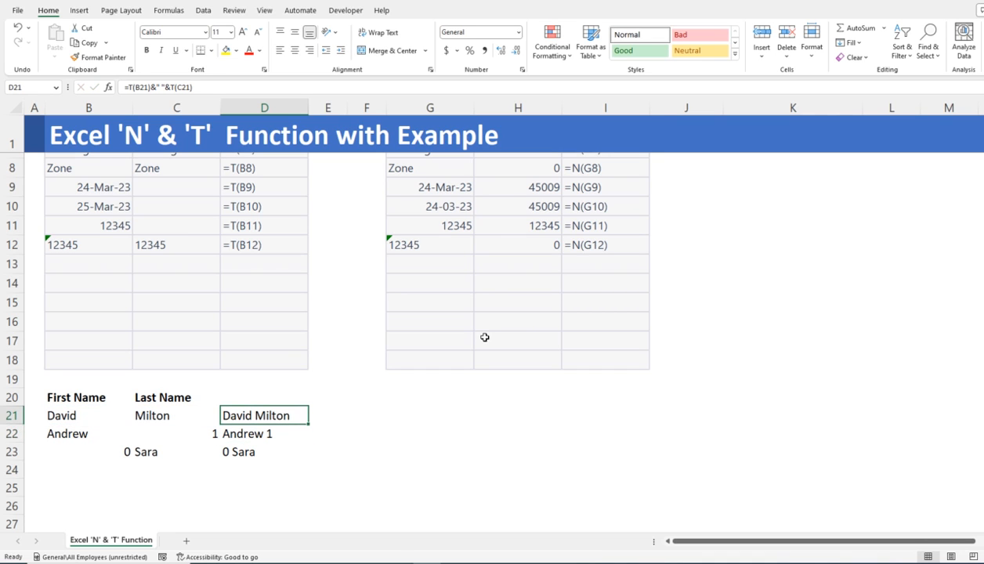
pyautogui.hotkey('shift', 'Down')
pyautogui.hotkey('shift', 'Down')
pyautogui.hotkey('ctrl', 'd')
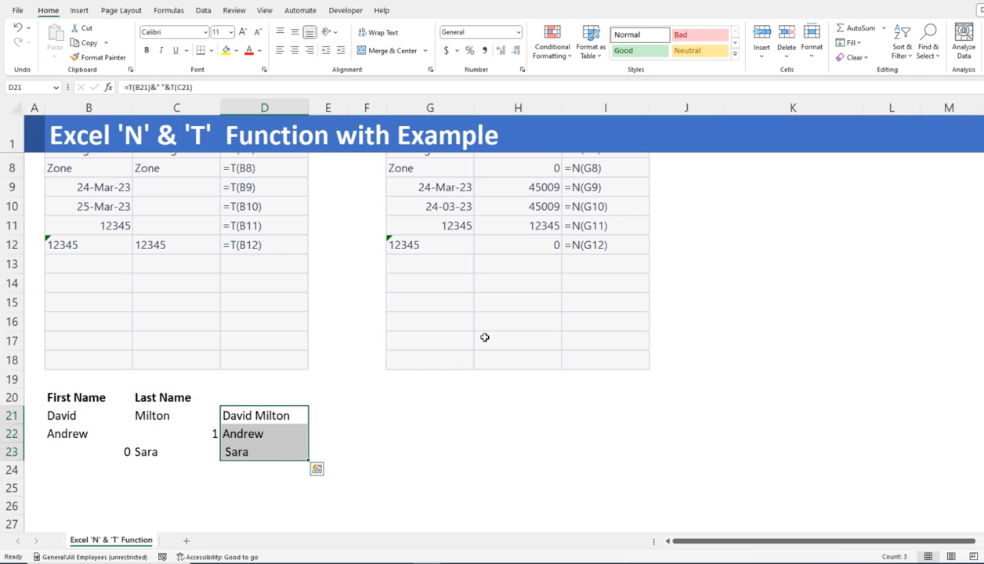
# - Examine the joined names and their T-based formulas in D21:D23, then return to the worksheet's T and N tables
pyautogui.press('Down')
pyautogui.press('Up')
pyautogui.press('Down')
pyautogui.press('Down')
pyautogui.press('Up')
pyautogui.press('Up')
pyautogui.press('Down')
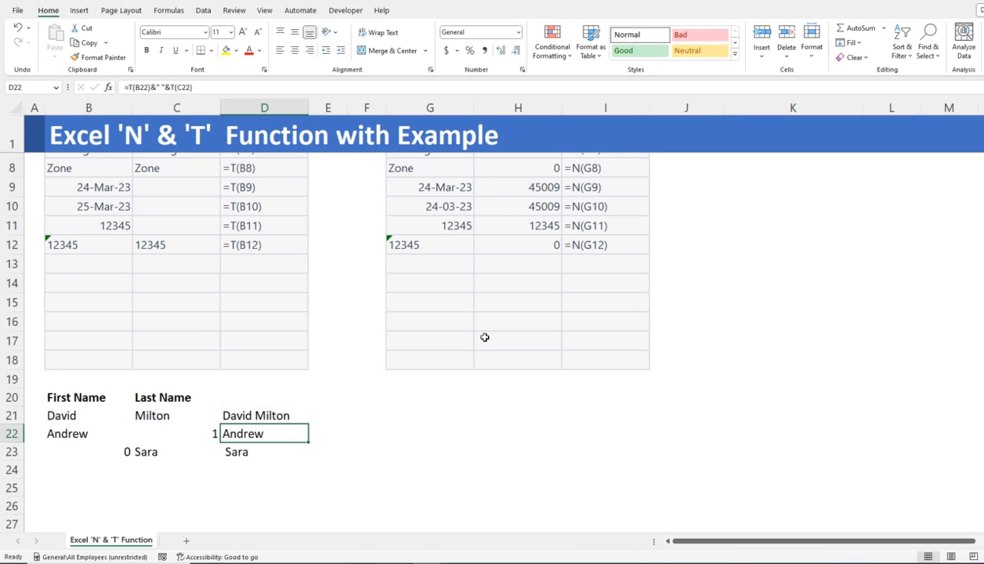
pyautogui.press('Down')
pyautogui.press('Up')
pyautogui.scroll(2, 396, 261)
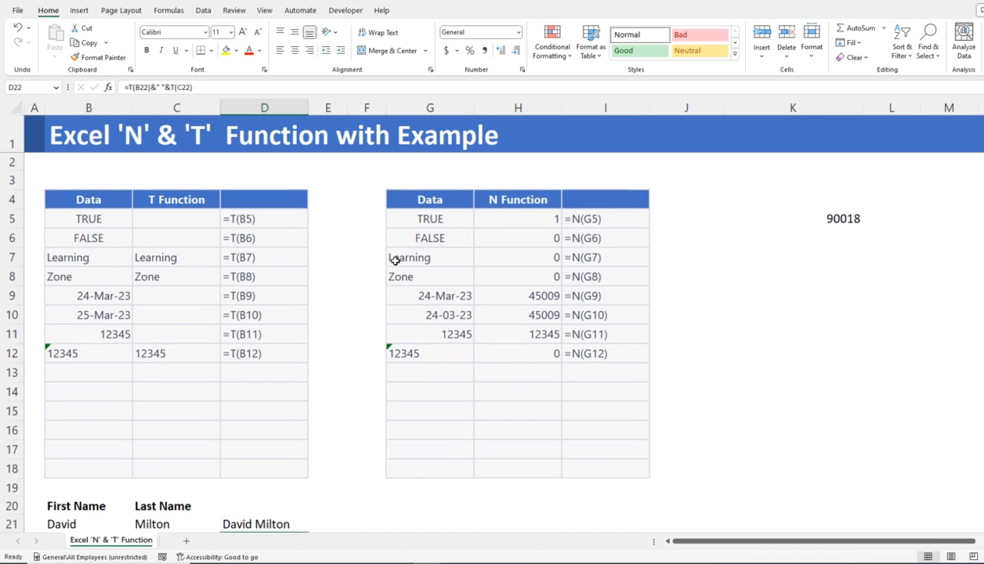